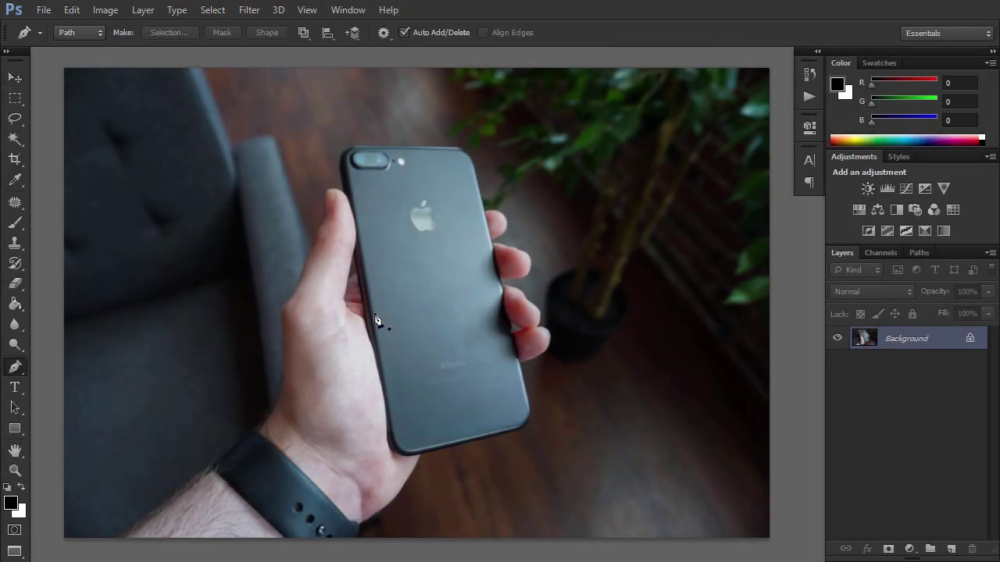
# - Trace the phone's back outline with the Pen tool, curving around its top corner
pyautogui.press('z')
pyautogui.moveTo(373, 162); pyautogui.dragTo(388, 168)
pyautogui.press('p')
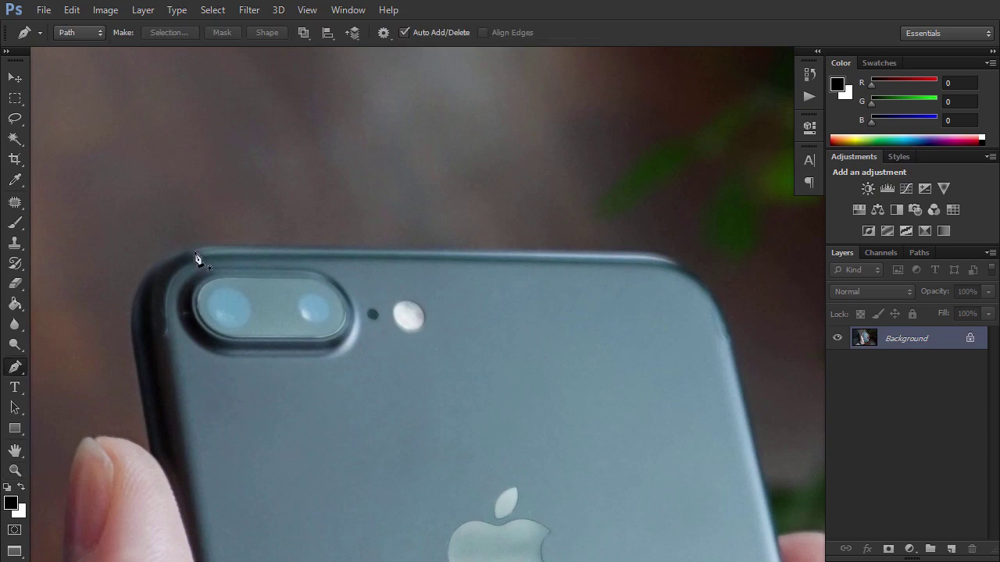
pyautogui.click(208, 245)
pyautogui.click(655, 259)
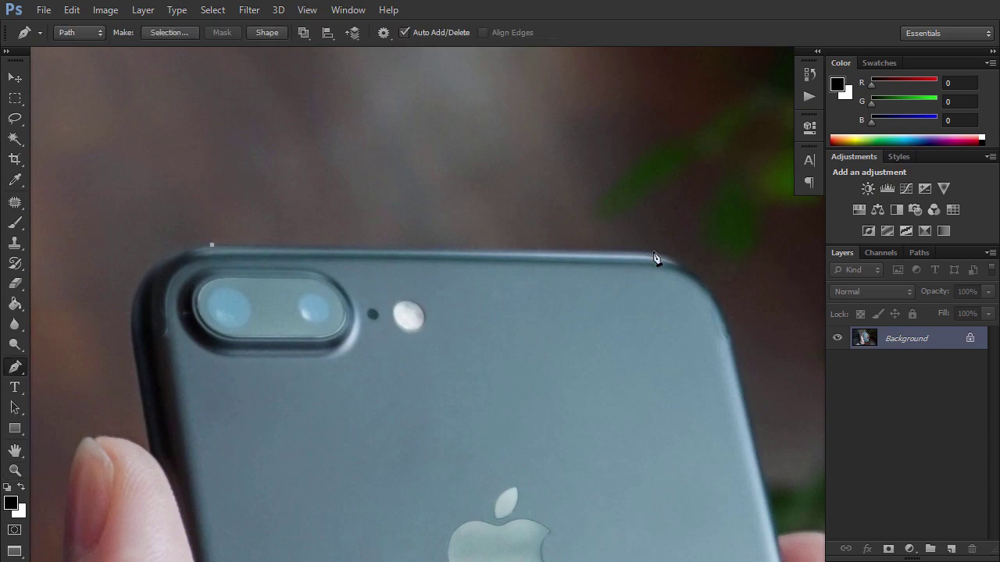
pyautogui.moveTo(655, 259); pyautogui.dragTo(418, 214)
pyautogui.moveTo(496, 276); pyautogui.dragTo(512, 347)
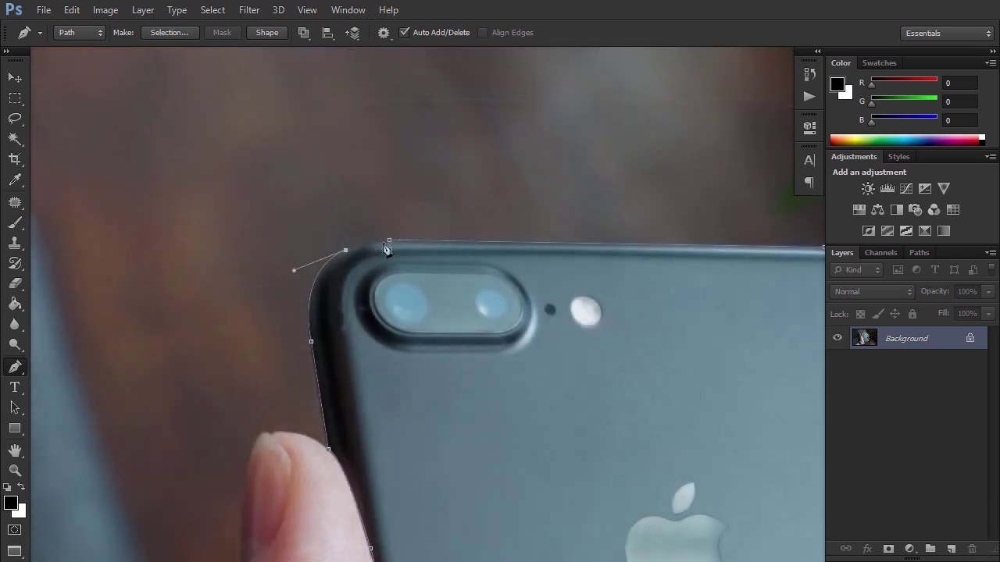
# - Draw a separate path around the dual-camera cutout and return to the full phone view
pyautogui.moveTo(437, 257); pyautogui.dragTo(458, 319)
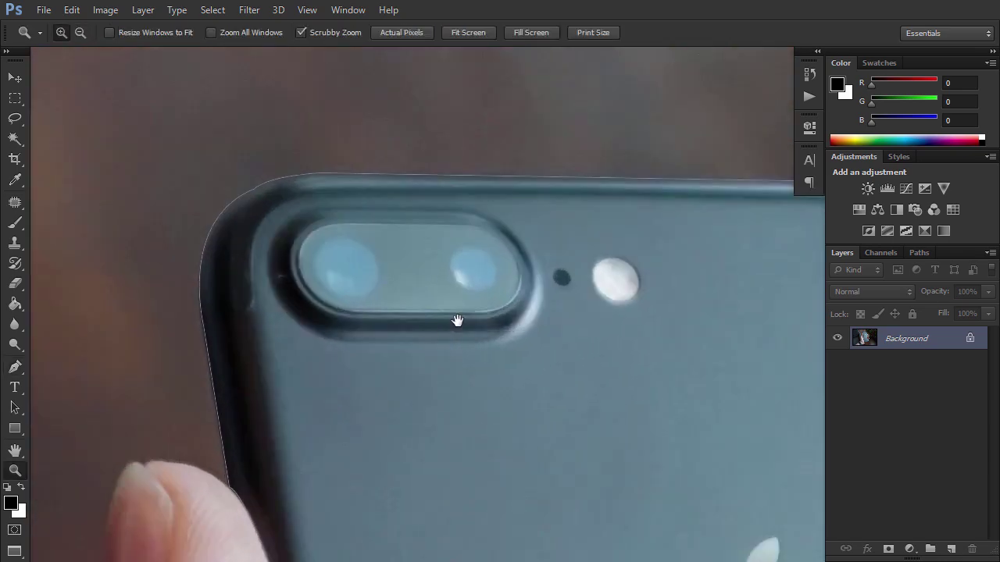
pyautogui.click(333, 229)
pyautogui.click(458, 230)
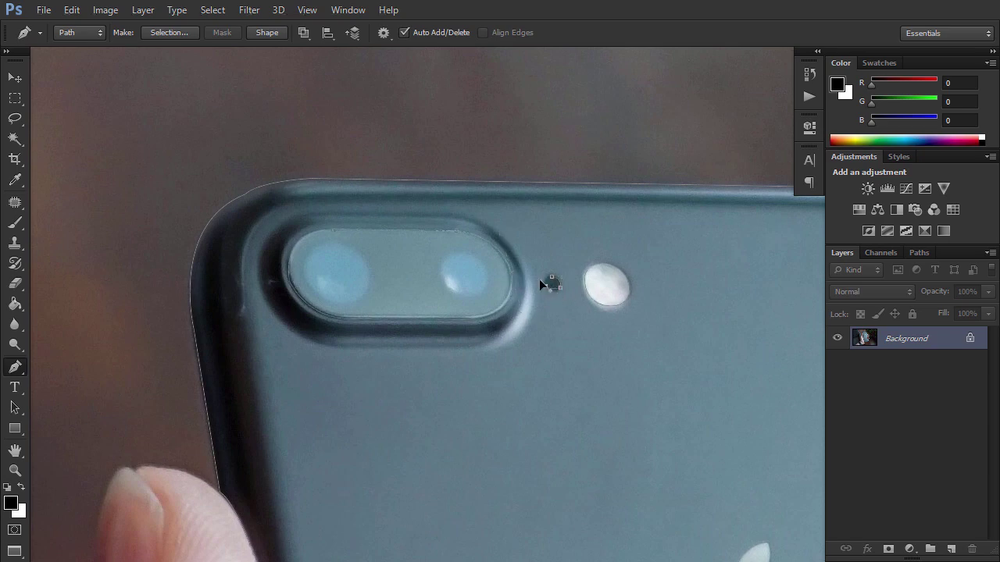
pyautogui.press('z')
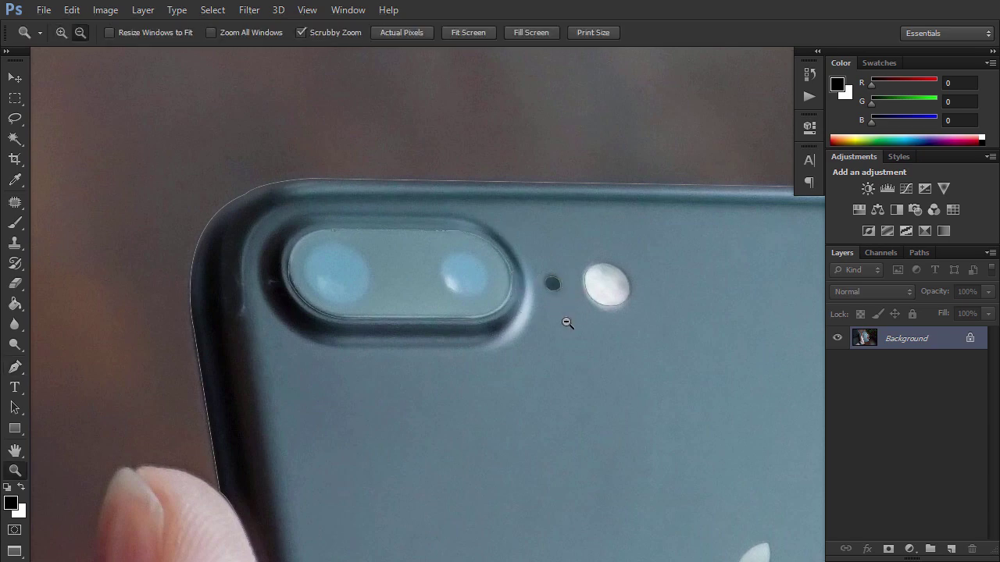
pyautogui.keyDown('alt'); pyautogui.click(567, 323); pyautogui.keyUp('alt')
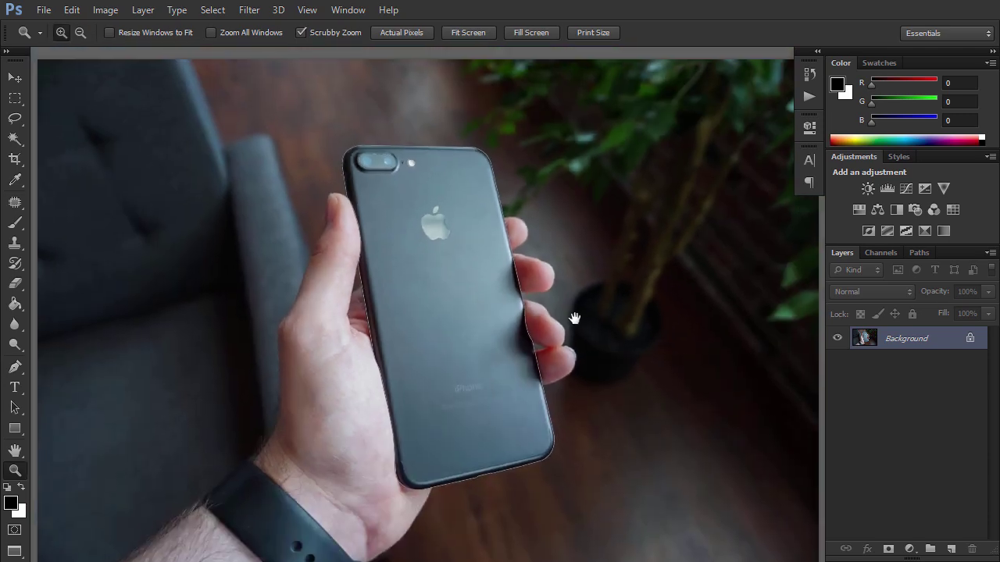
# - Load the phone path as a selection and refine its edge with Smart Radius at 1.0 px
pyautogui.press('v')
pyautogui.hotkey('ctrl', 'Return')
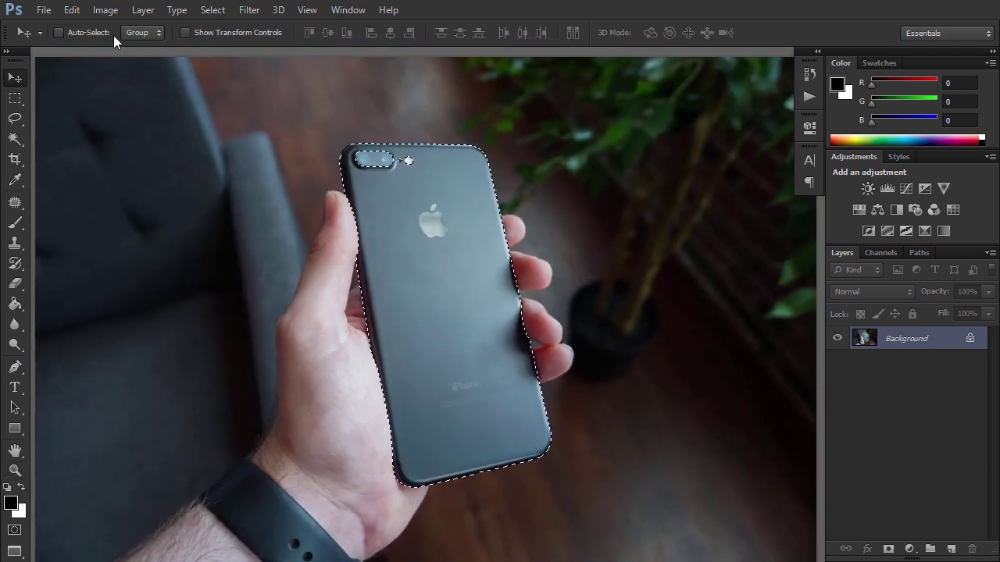
pyautogui.click(212, 10)
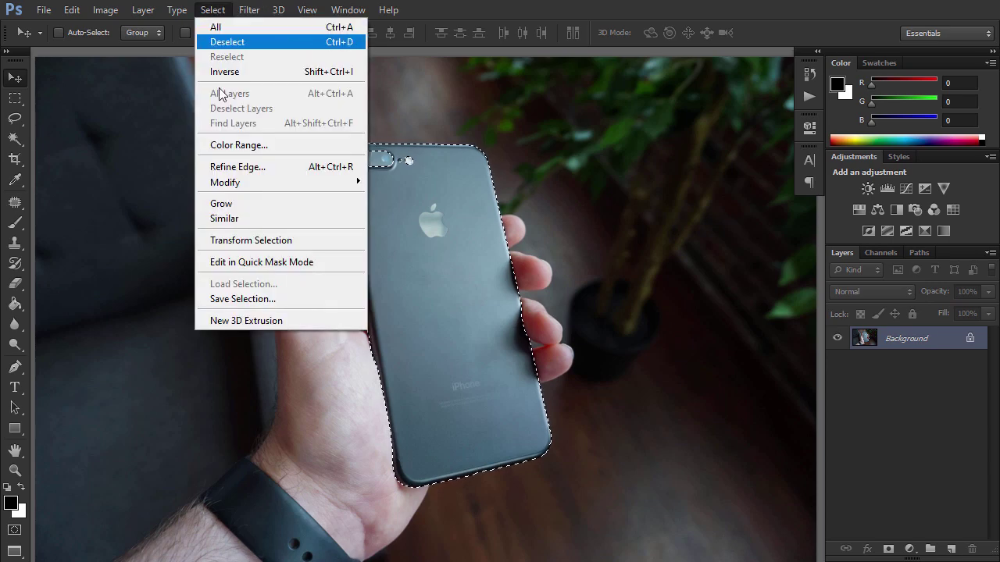
pyautogui.click(238, 165)
pyautogui.click(648, 169)
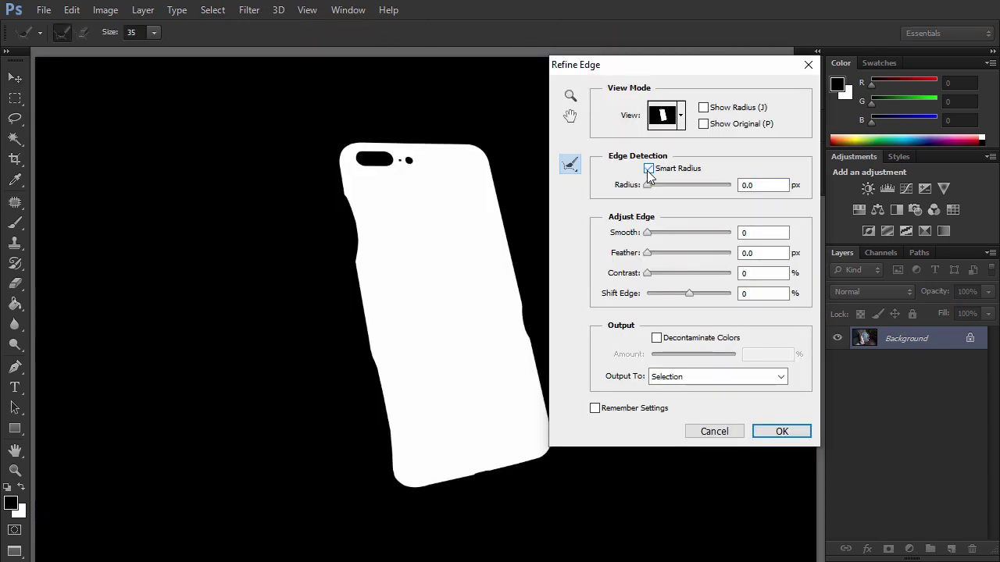
pyautogui.moveTo(648, 184); pyautogui.dragTo(651, 192)
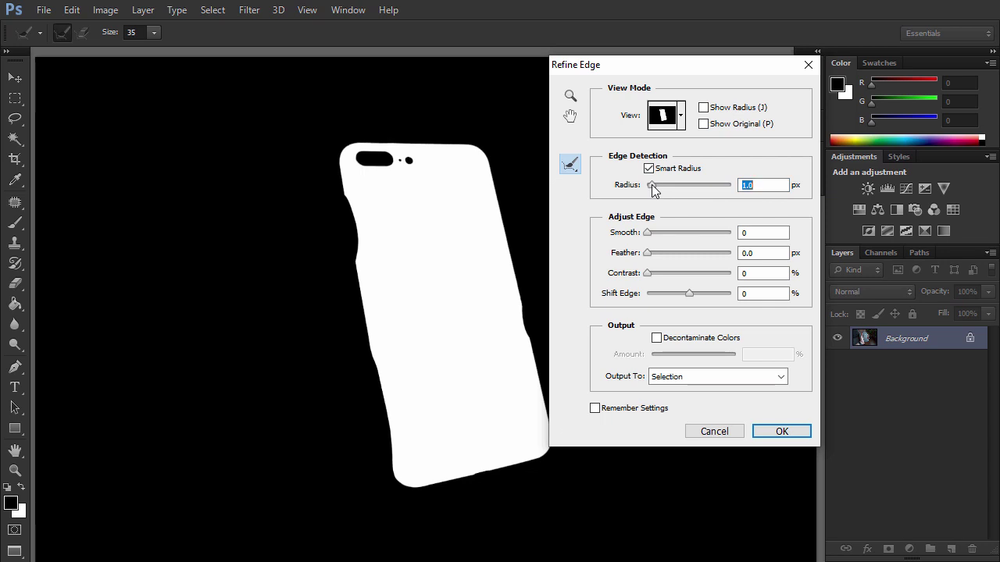
pyautogui.click(780, 432)
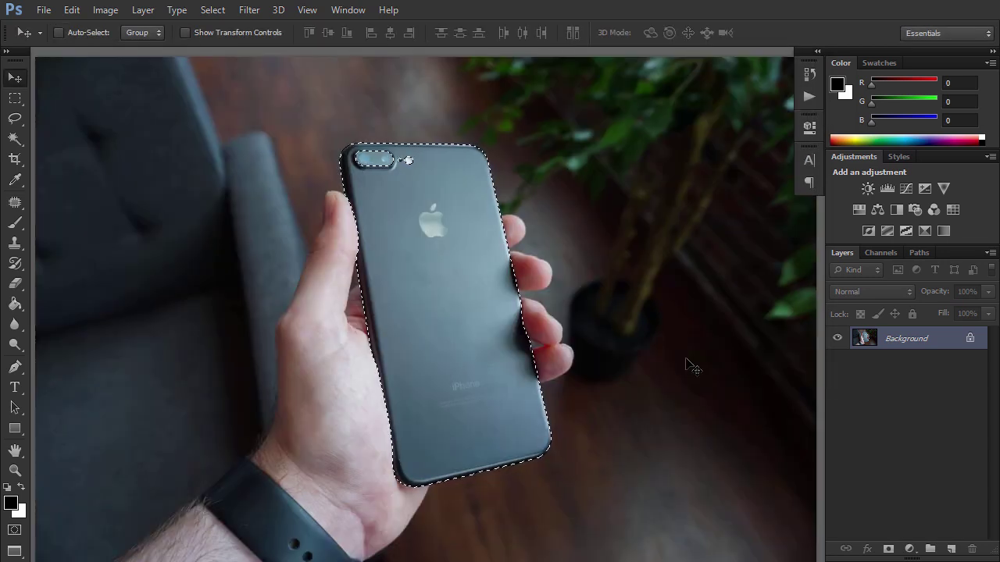
# - Fill the phone selection on a new layer with 50% brightness grey, then deselect
pyautogui.click(950, 549)
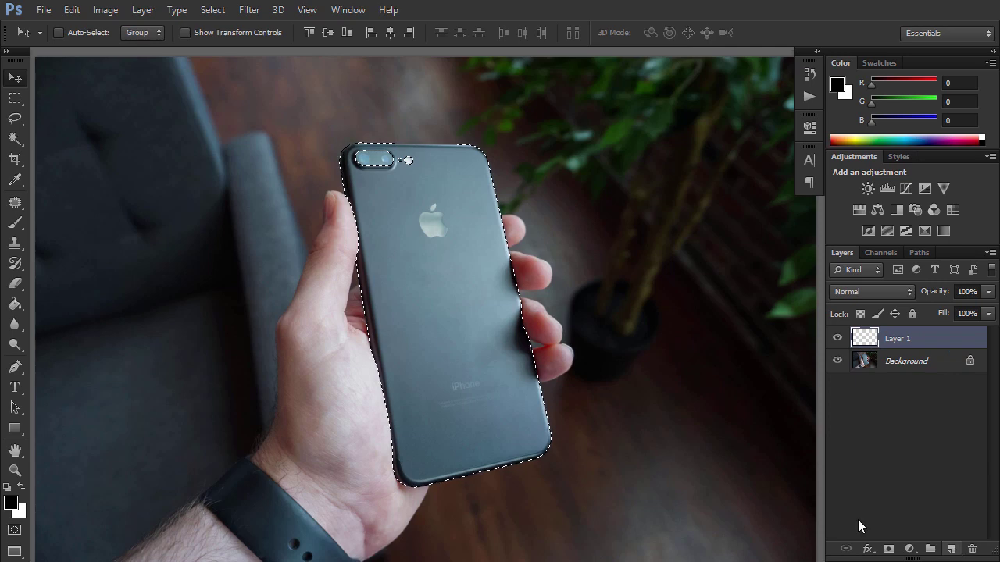
pyautogui.click(12, 508)
pyautogui.click(868, 184)
pyautogui.write('50')
pyautogui.click(937, 40)
pyautogui.press('g')
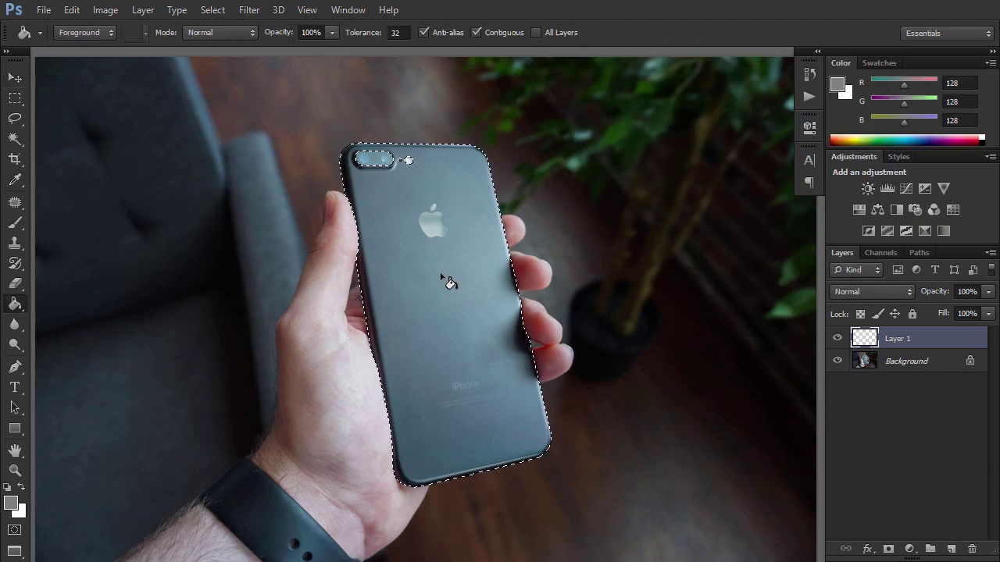
pyautogui.click(449, 283)
pyautogui.hotkey('ctrl', 'd')
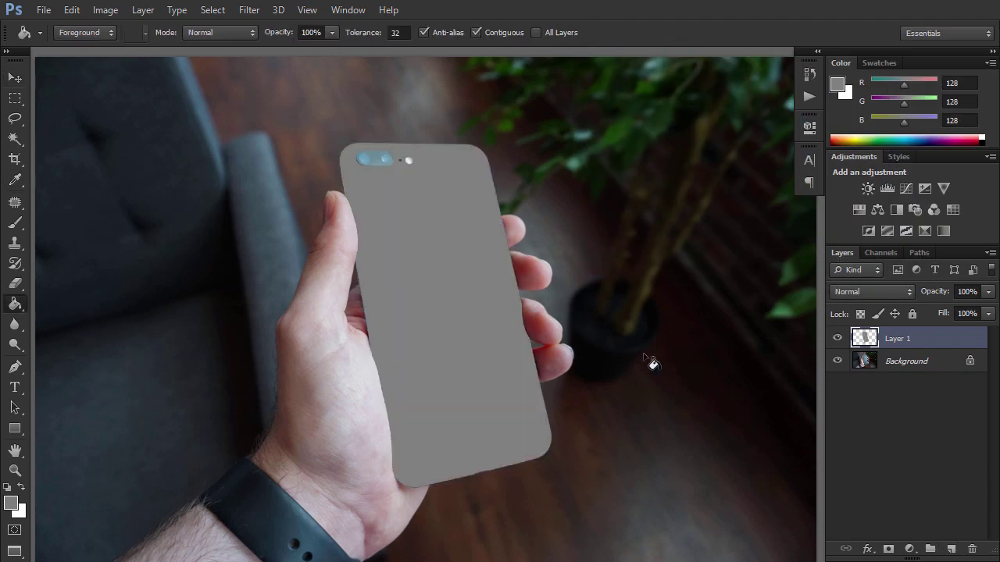
# - Name the grey layer Shape and copy the phone from Background onto a layer above it
pyautogui.doubleClick(907, 340)
pyautogui.write('Shape')
pyautogui.keyDown('ctrl'); pyautogui.click(868, 344); pyautogui.keyUp('ctrl')
pyautogui.click(891, 366)
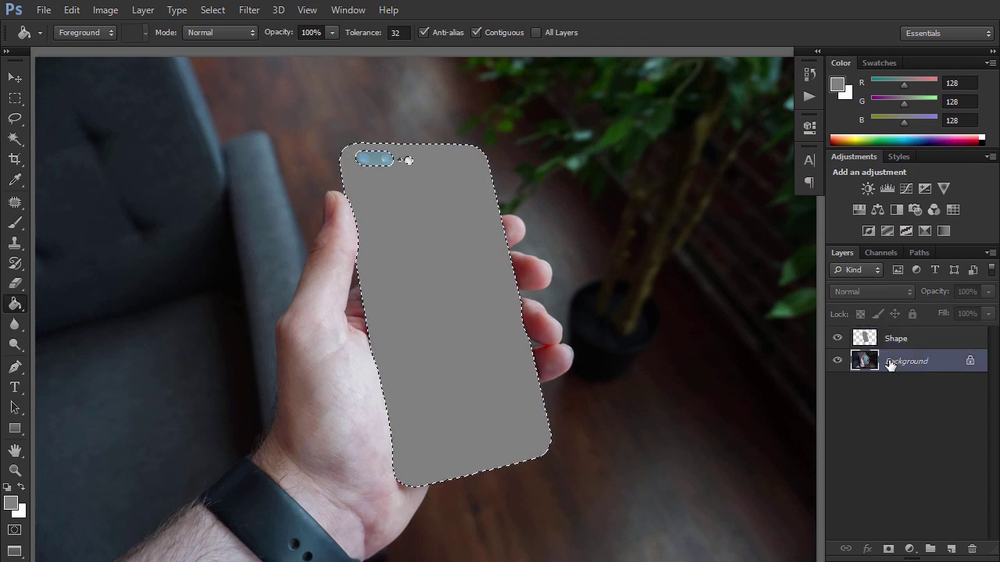
pyautogui.hotkey('ctrl', 'j')
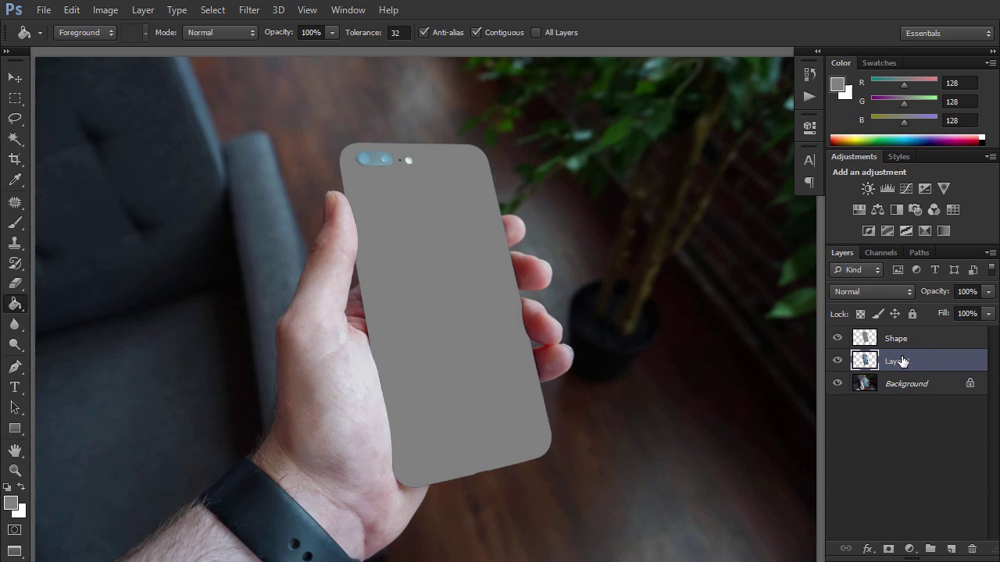
pyautogui.moveTo(902, 361); pyautogui.dragTo(902, 335)
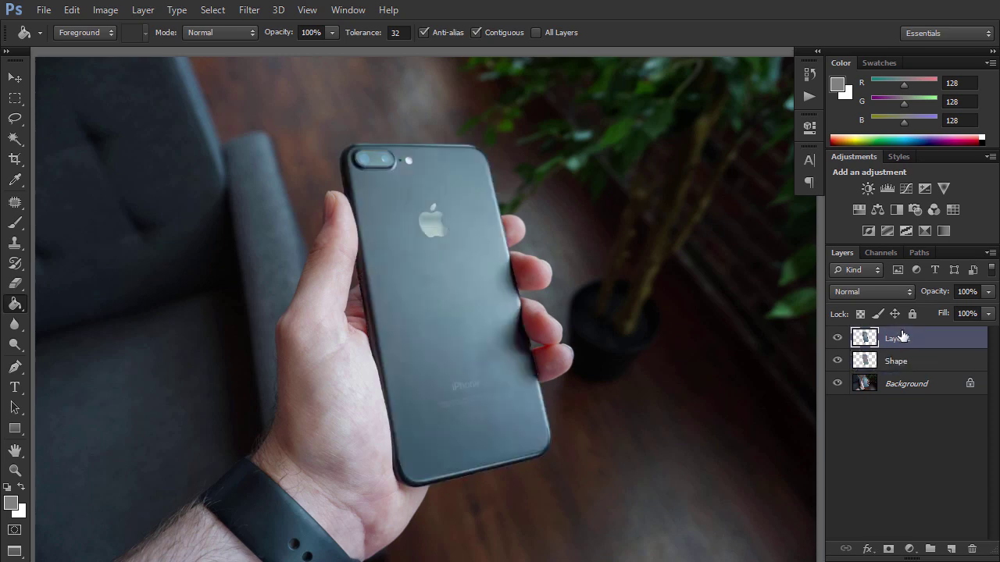
# - Remove the Apple logo from the phone copy with a Content-Aware fill
pyautogui.press('z')
pyautogui.moveTo(458, 235); pyautogui.dragTo(495, 227)
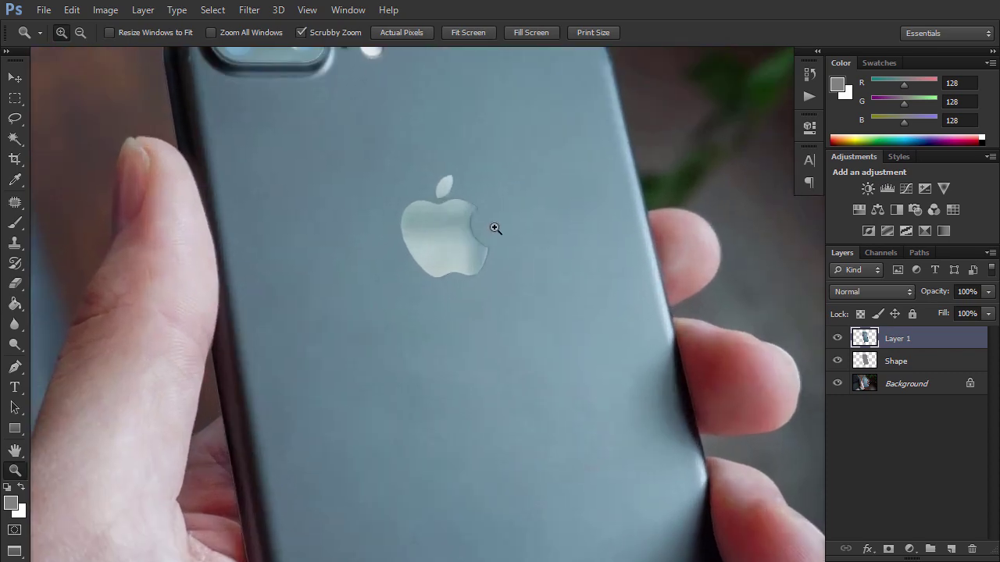
pyautogui.press('j')
pyautogui.moveTo(461, 180)
pyautogui.mouseDown()
pyautogui.moveTo(499, 254)
pyautogui.moveTo(423, 279)
pyautogui.moveTo(393, 203)
pyautogui.moveTo(446, 174)
pyautogui.mouseUp()
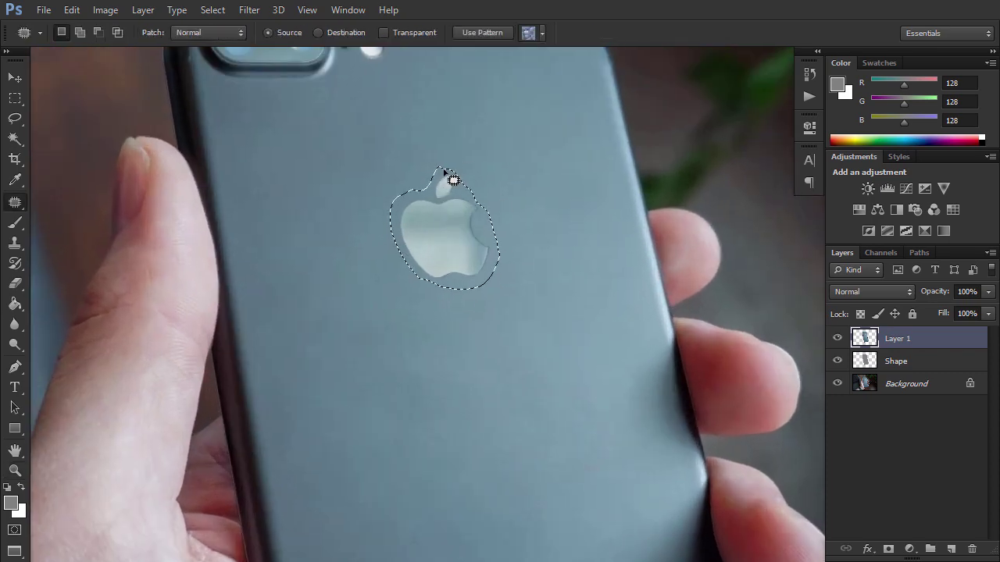
pyautogui.click(71, 10)
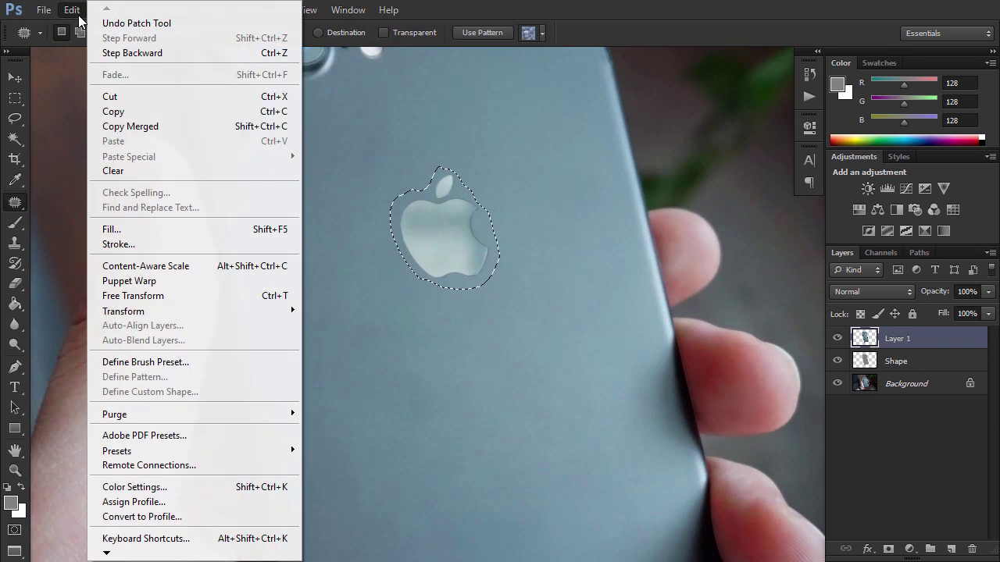
pyautogui.click(150, 225)
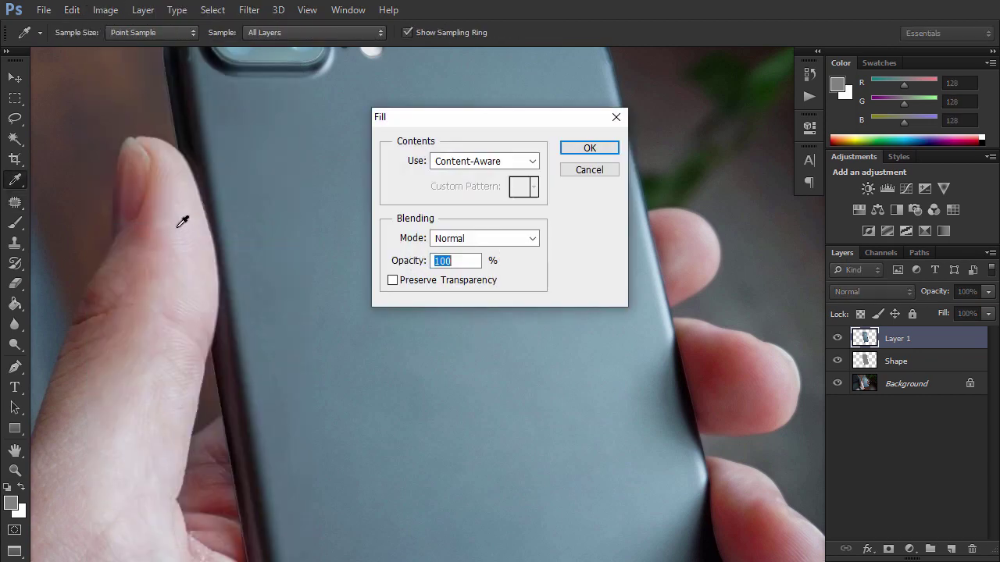
pyautogui.click(590, 149)
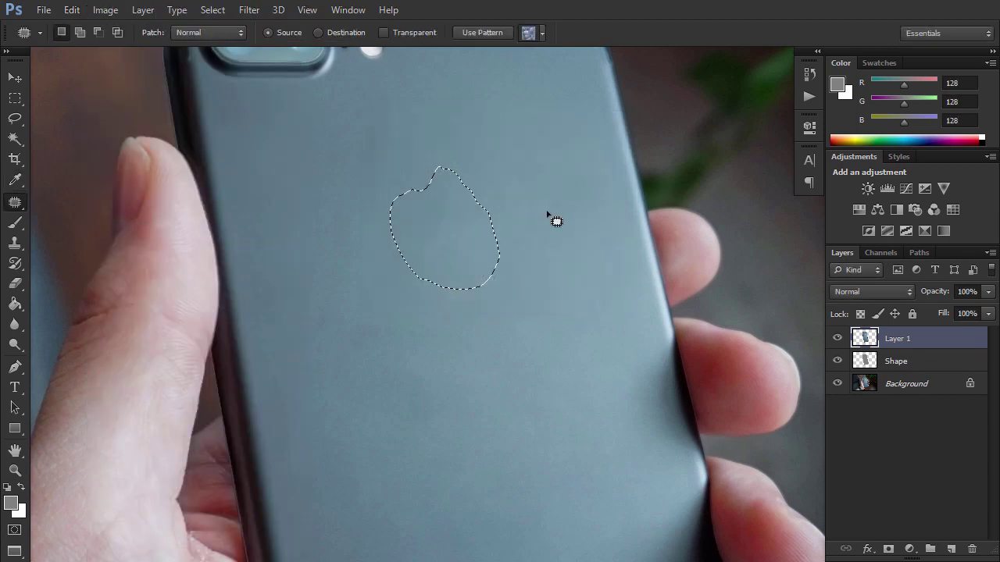
pyautogui.hotkey('ctrl', 'd')
pyautogui.hotkey('ctrl', '0')
# - Lasso the iPhone lettering and erase it with Content-Aware fill, framing the whole phone
pyautogui.press('l')
pyautogui.moveTo(468, 250)
pyautogui.mouseDown()
pyautogui.moveTo(539, 283)
pyautogui.moveTo(353, 333)
pyautogui.moveTo(464, 250)
pyautogui.mouseUp()
pyautogui.click(71, 9)
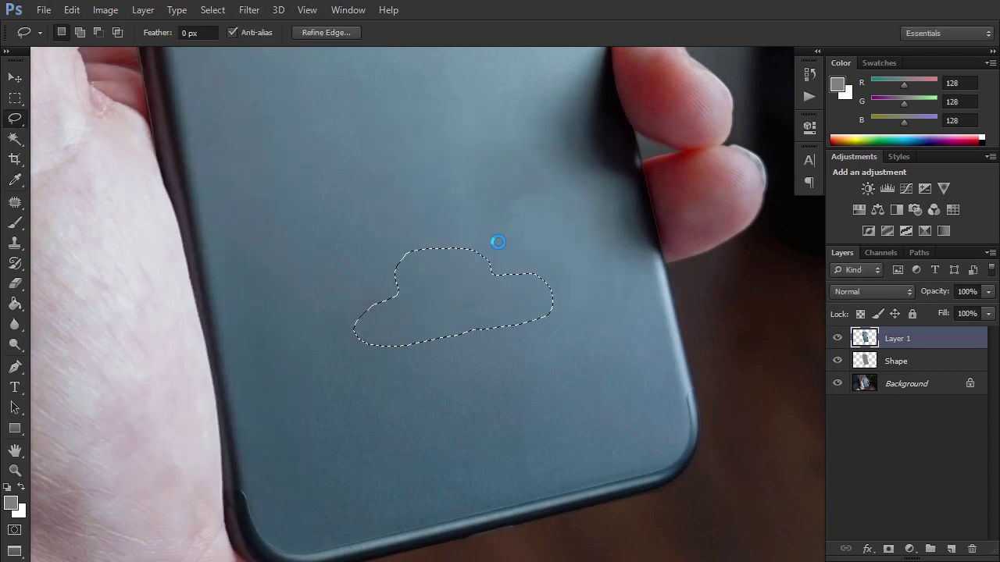
pyautogui.hotkey('ctrl', 'd')
pyautogui.press('z')
pyautogui.keyDown('alt'); pyautogui.click(504, 302); pyautogui.keyUp('alt')
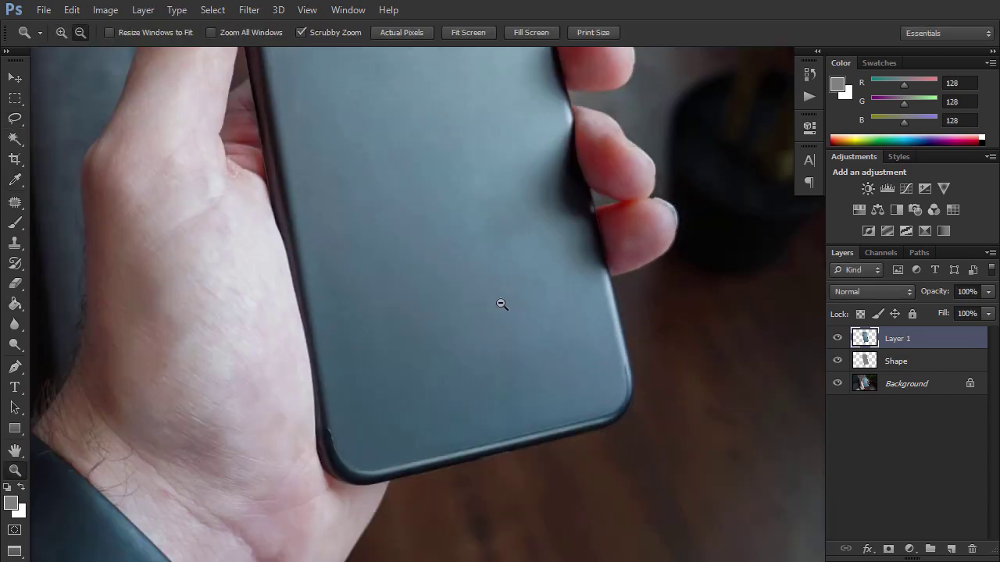
pyautogui.keyDown('alt'); pyautogui.click(569, 257); pyautogui.keyUp('alt')
pyautogui.moveTo(569, 258); pyautogui.dragTo(411, 356)
# - Duplicate the cleaned phone layer, hide the copy, and select Layer 1
pyautogui.press('v')
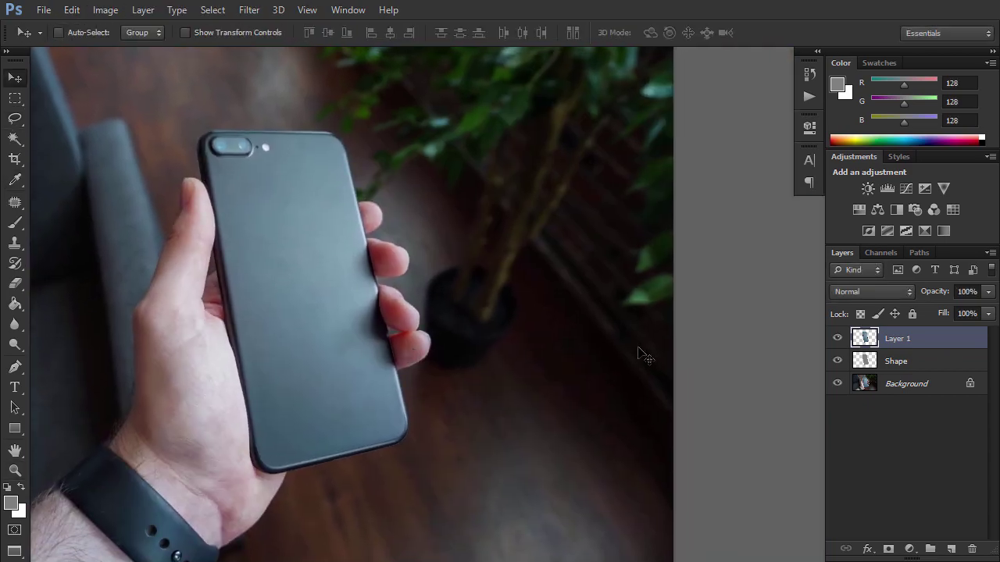
pyautogui.hotkey('ctrl', 'j')
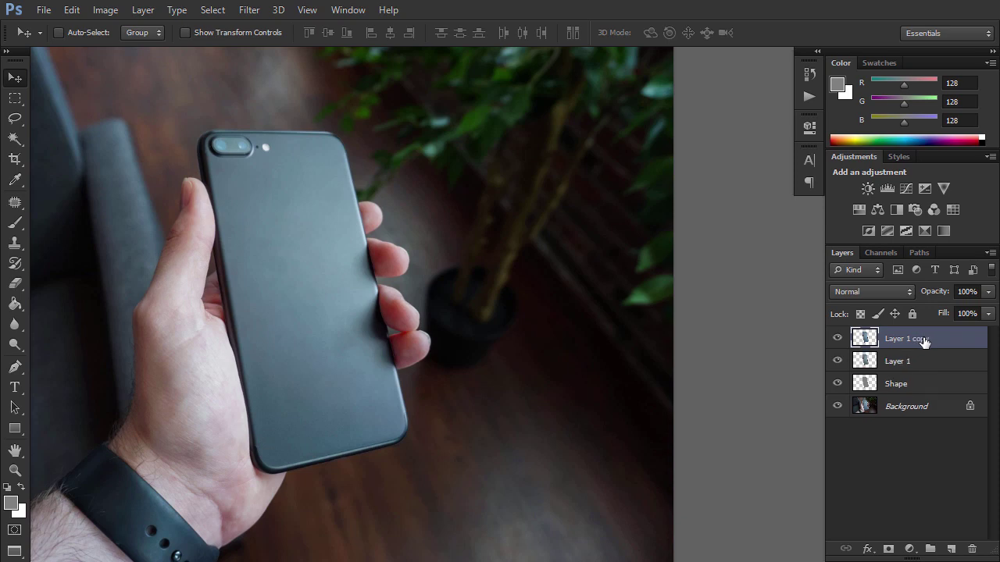
pyautogui.click(838, 340)
pyautogui.click(943, 367)
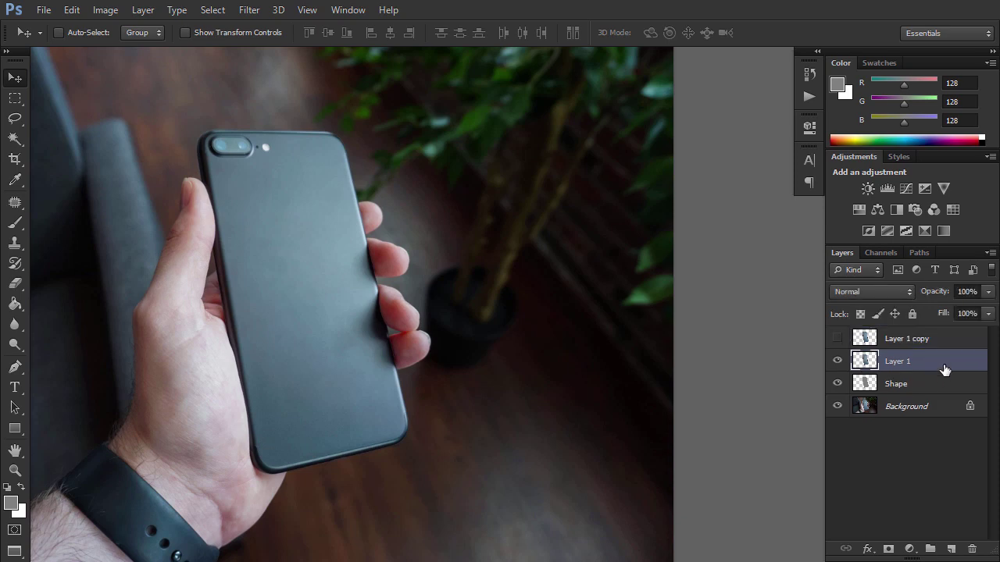
# - Set Layer 1 to Multiply with Blend If 55/82 and rename it Shadow
pyautogui.doubleClick(946, 367)
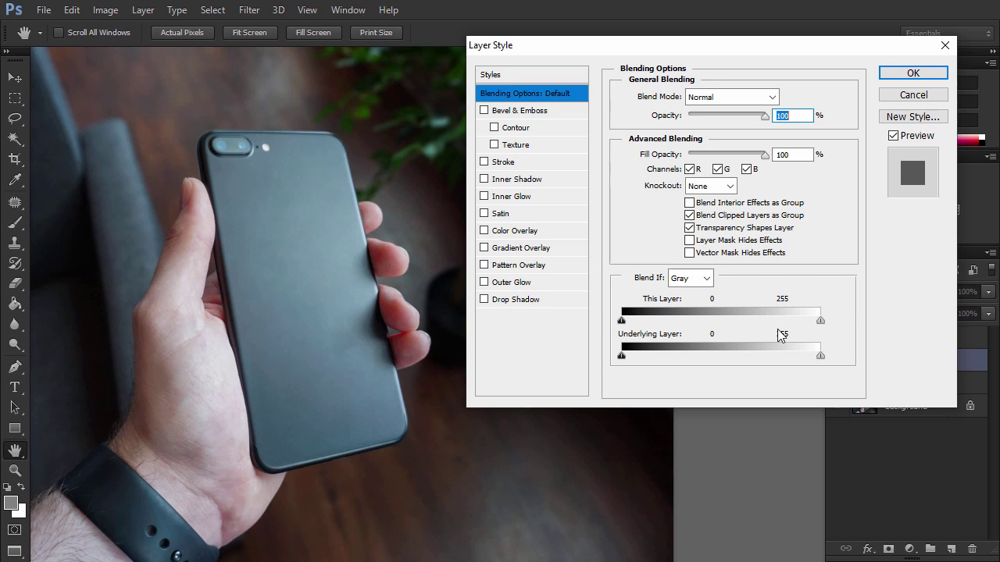
pyautogui.moveTo(820, 321)
pyautogui.mouseDown()
pyautogui.moveTo(665, 328)
pyautogui.moveTo(689, 325)
pyautogui.mouseUp()
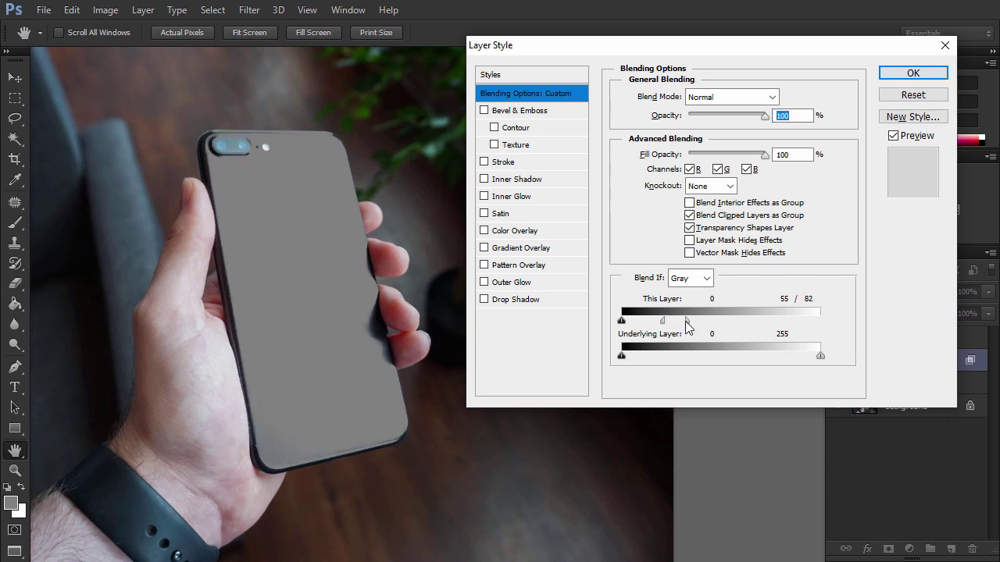
pyautogui.click(716, 100)
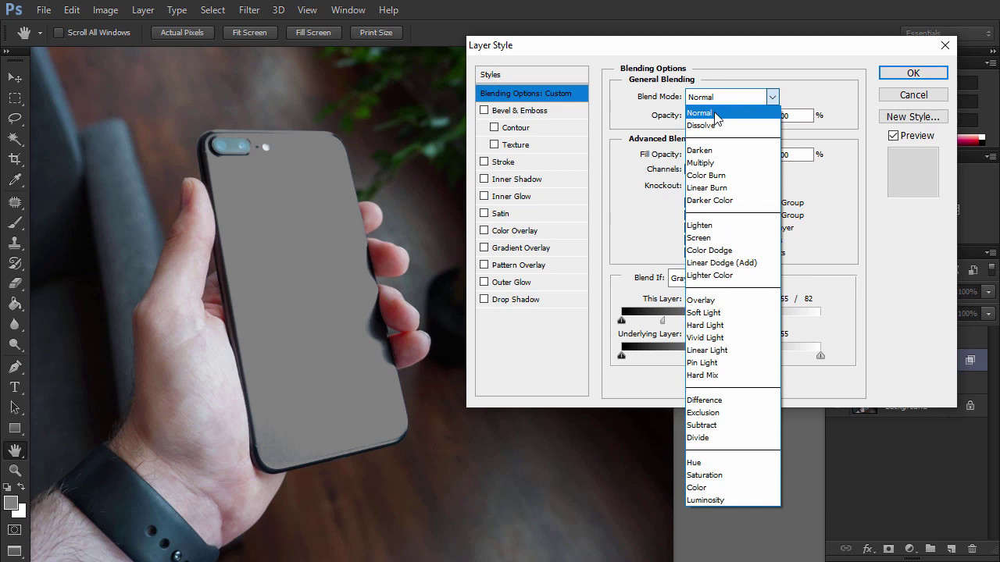
pyautogui.click(713, 162)
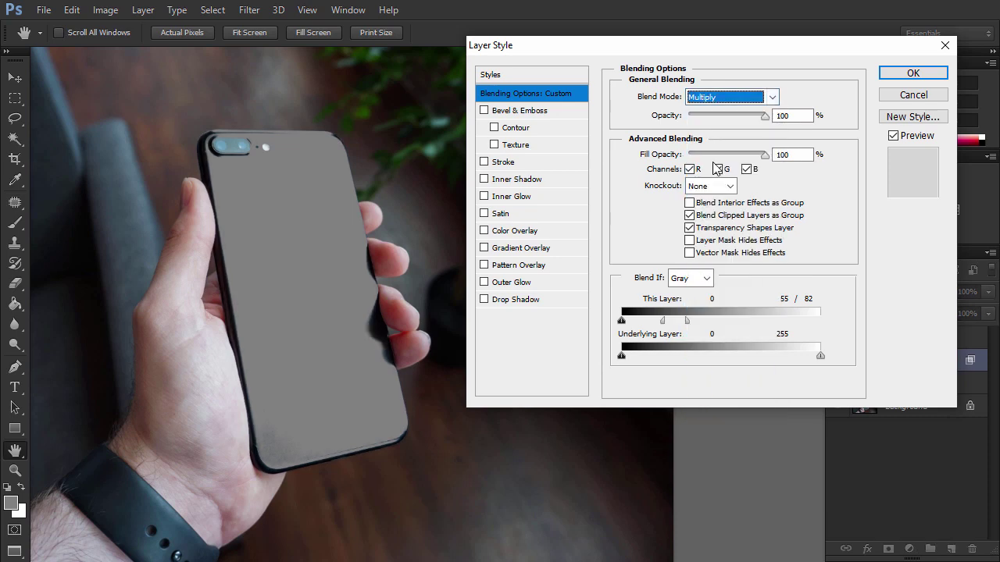
pyautogui.click(910, 74)
pyautogui.doubleClick(898, 360)
pyautogui.write('Shadow')
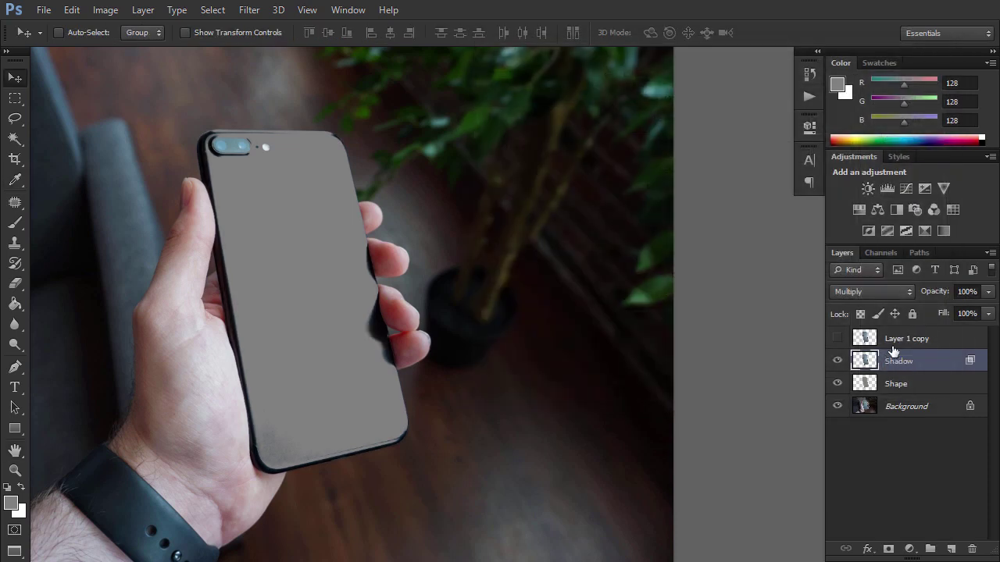
pyautogui.click(899, 344)
# - Duplicate and show Layer 1 copy, set it to Soft Light with Blend If 31/131, name it Midtone
pyautogui.hotkey('ctrl', 'j')
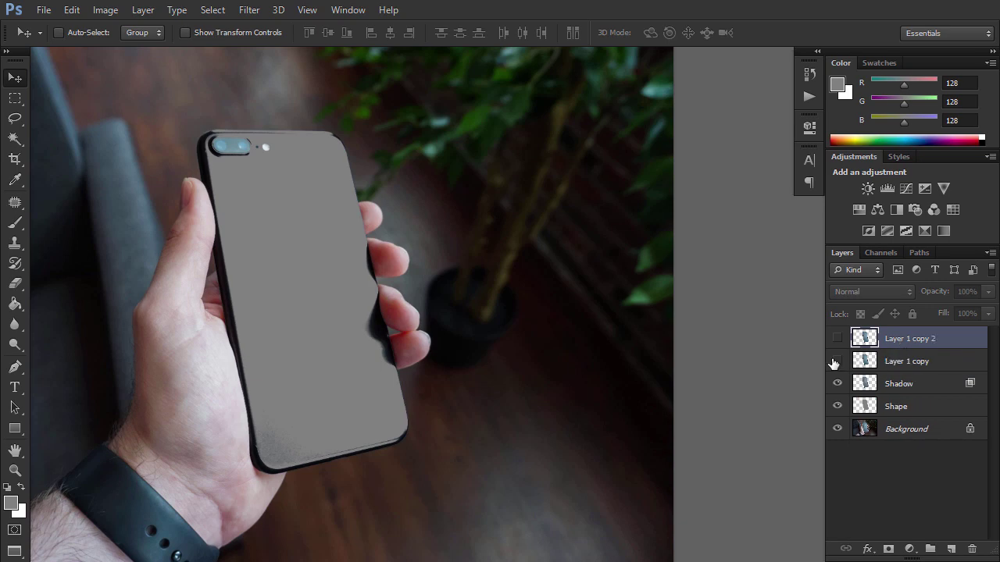
pyautogui.click(834, 364)
pyautogui.click(904, 367)
pyautogui.doubleClick(949, 367)
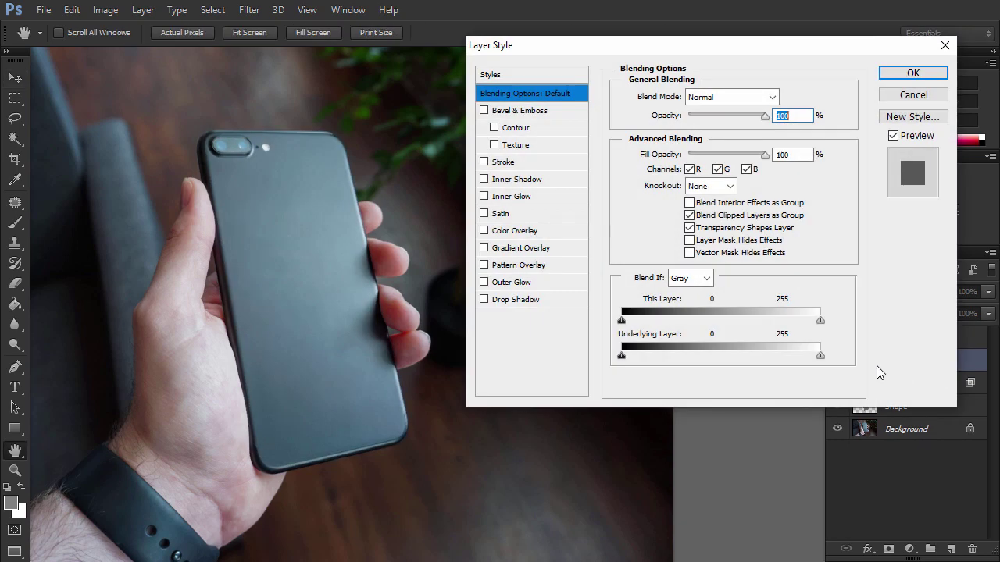
pyautogui.moveTo(820, 320); pyautogui.dragTo(724, 325)
pyautogui.click(713, 97)
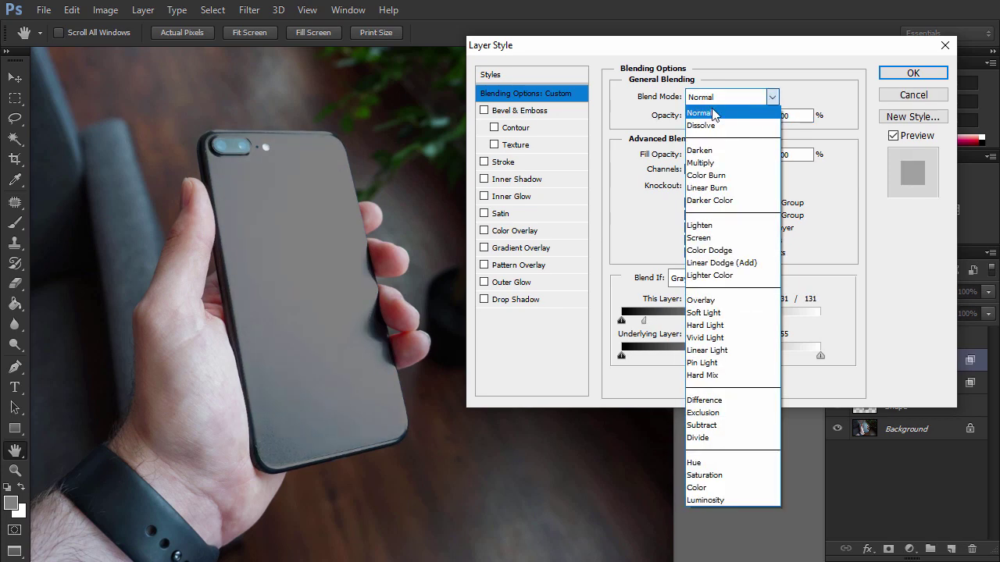
pyautogui.click(704, 312)
pyautogui.click(912, 73)
pyautogui.doubleClick(898, 360)
pyautogui.press('Return')
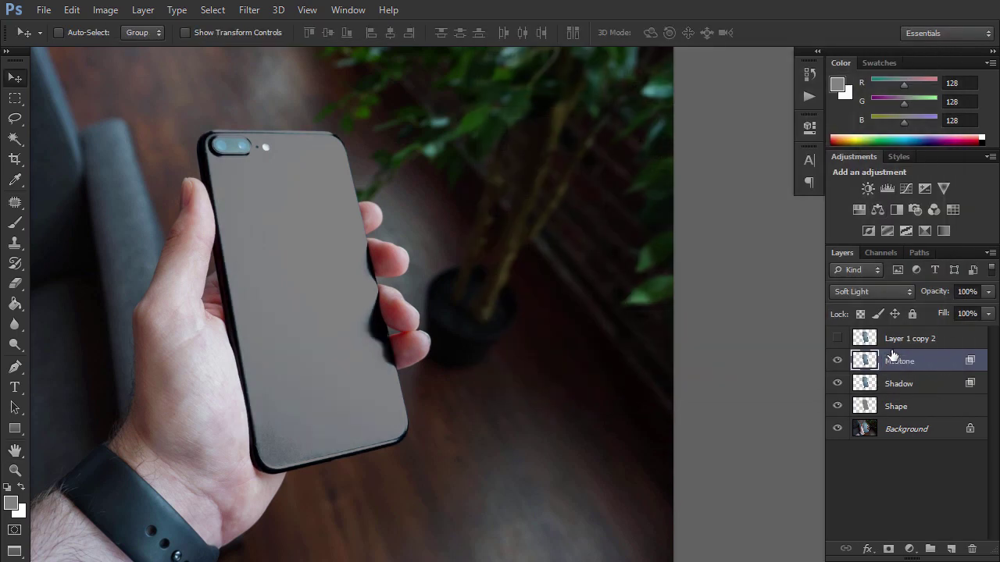
# - Duplicate and show Layer 1 copy 2, setting it to Screen with Blend If 0/132
pyautogui.click(922, 340)
pyautogui.hotkey('ctrl', 'j')
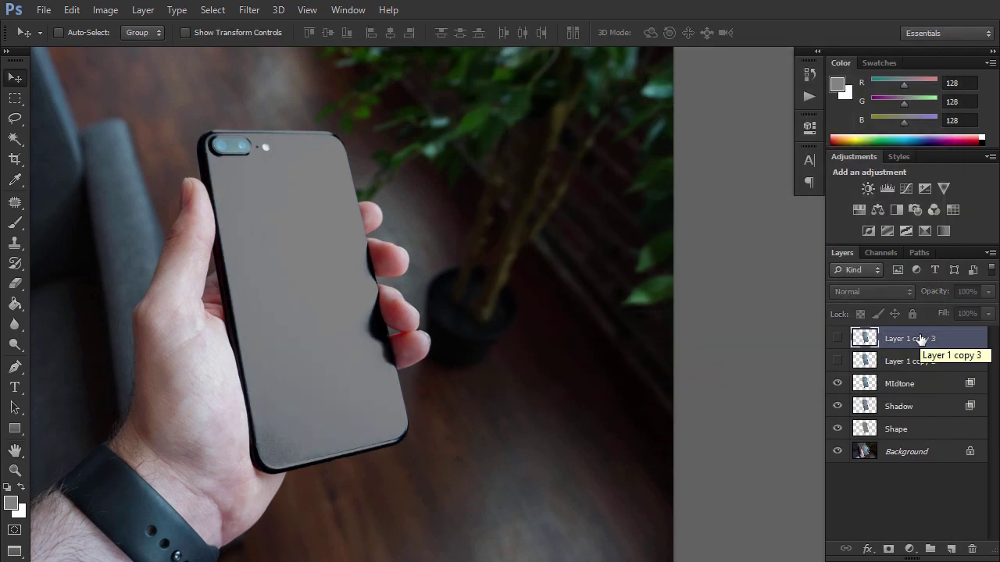
pyautogui.click(898, 361)
pyautogui.click(837, 360)
pyautogui.doubleClick(948, 369)
pyautogui.click(750, 97)
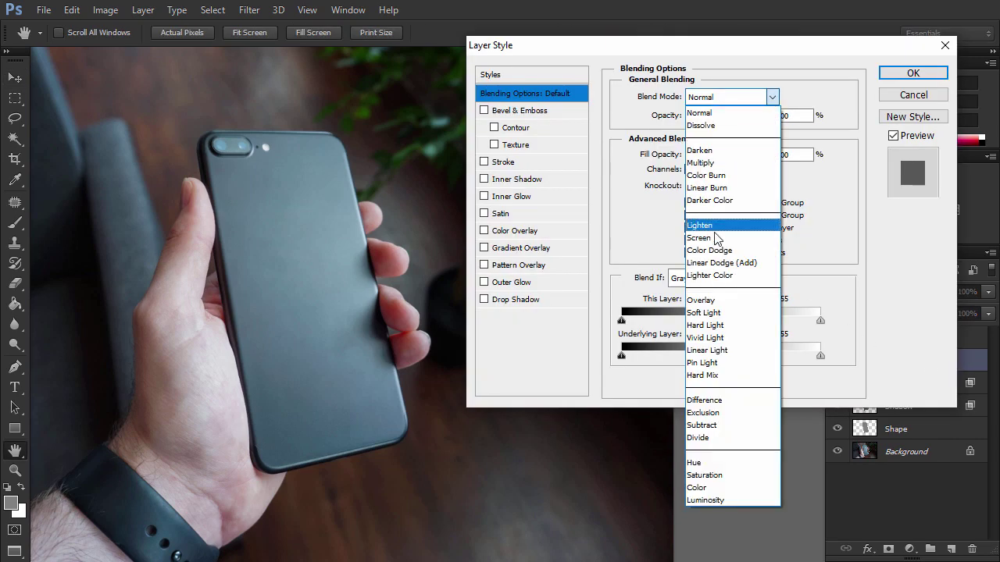
pyautogui.click(720, 239)
pyautogui.moveTo(622, 322); pyautogui.dragTo(728, 326)
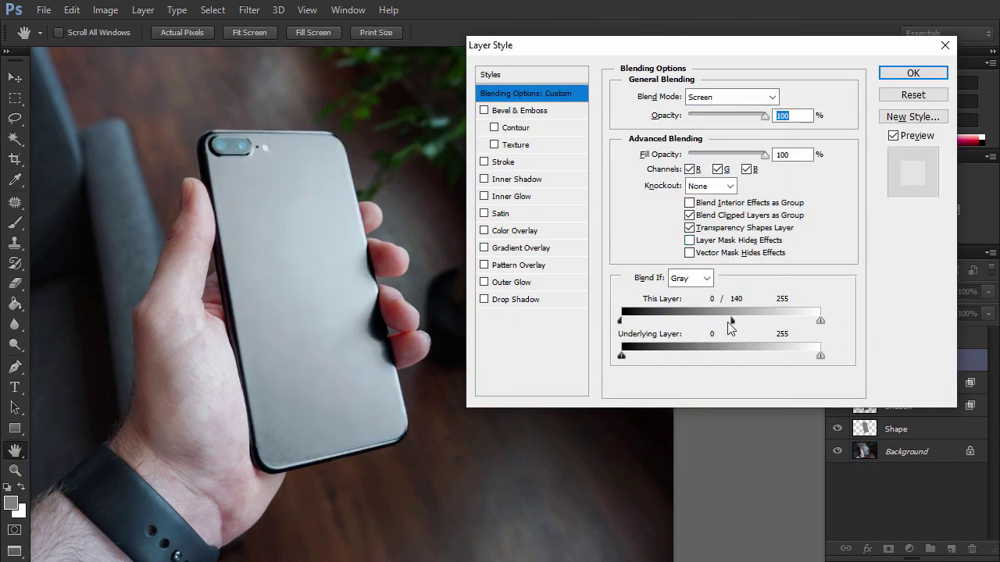
pyautogui.click(906, 77)
# - Lower the Screen layer's opacity to 59% and rename it Shine
pyautogui.click(987, 293)
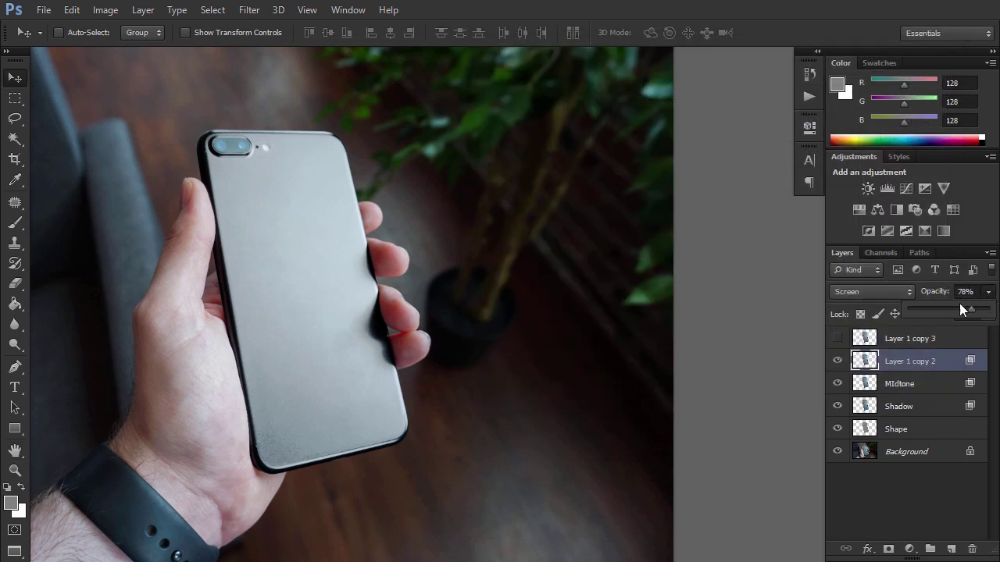
pyautogui.moveTo(959, 304); pyautogui.dragTo(955, 303)
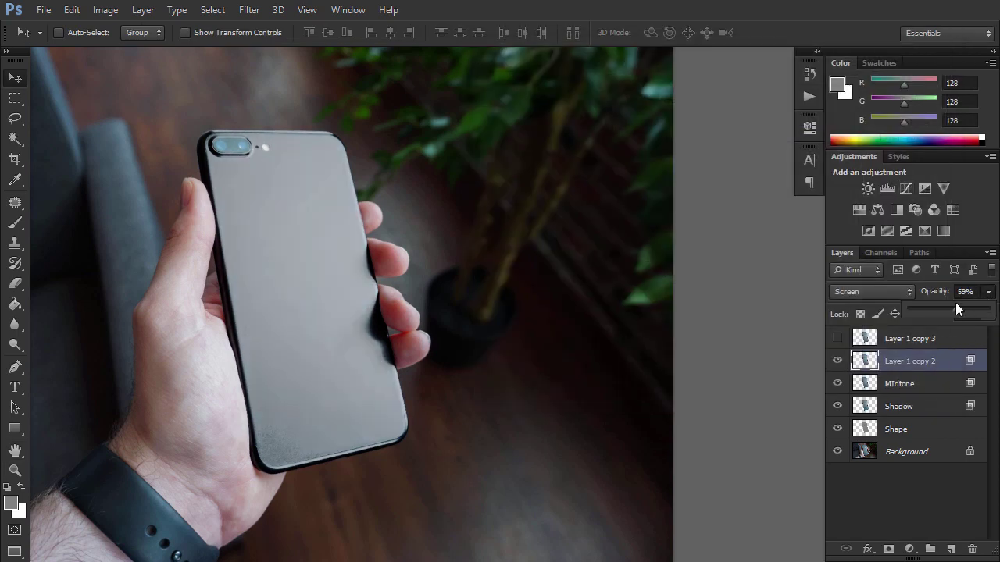
pyautogui.doubleClick(906, 362)
pyautogui.write('Shine')
pyautogui.press('Return')
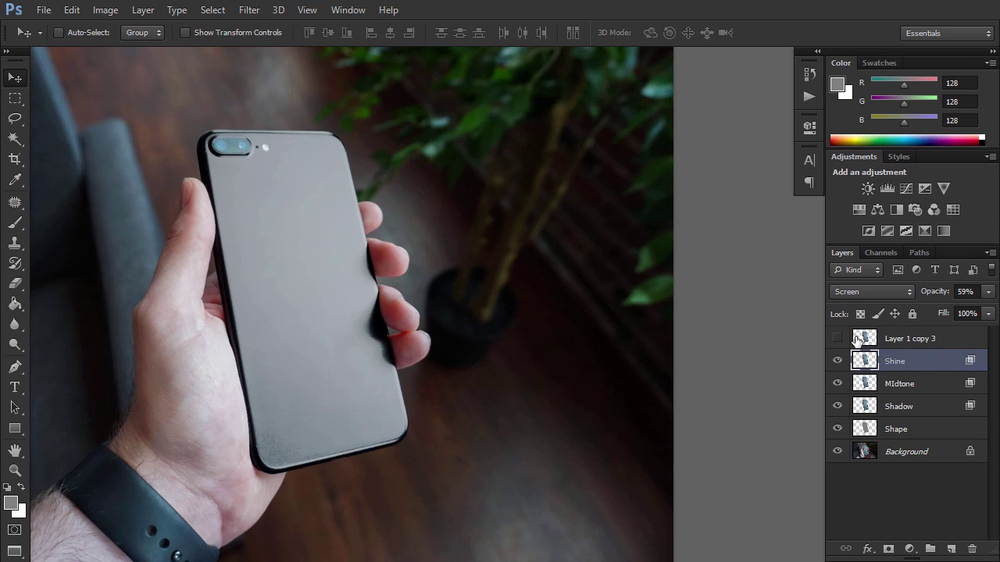
# - Show Layer 1 copy 3, set it to Linear Dodge (Add) with Blend If 120/189, name it Highlight
pyautogui.click(837, 338)
pyautogui.click(965, 342)
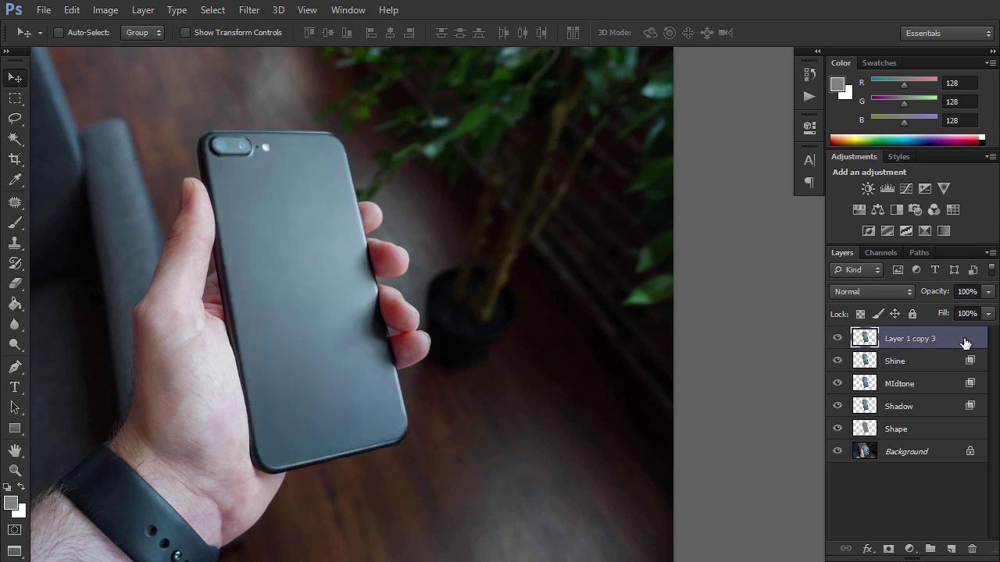
pyautogui.doubleClick(959, 348)
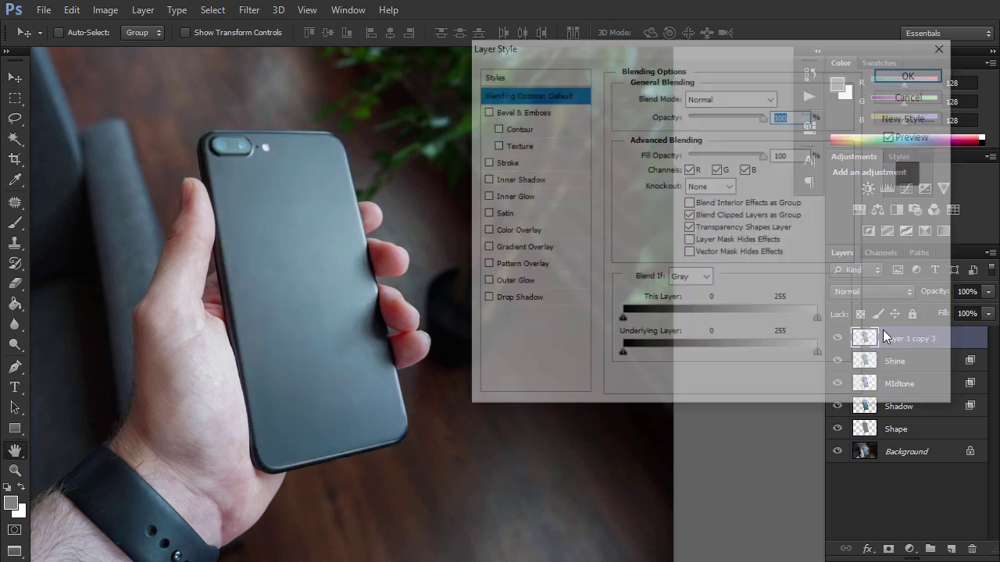
pyautogui.click(724, 98)
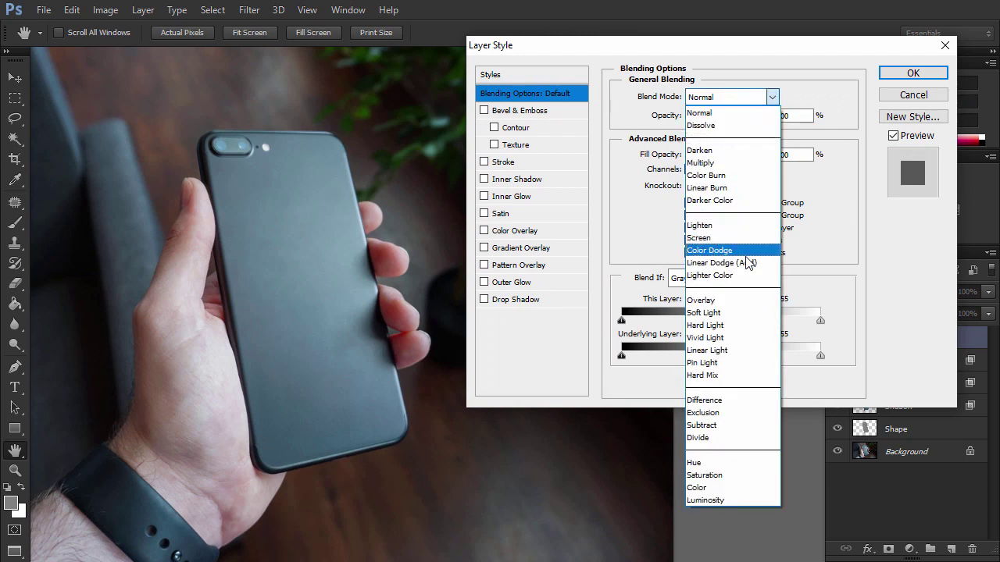
pyautogui.click(707, 263)
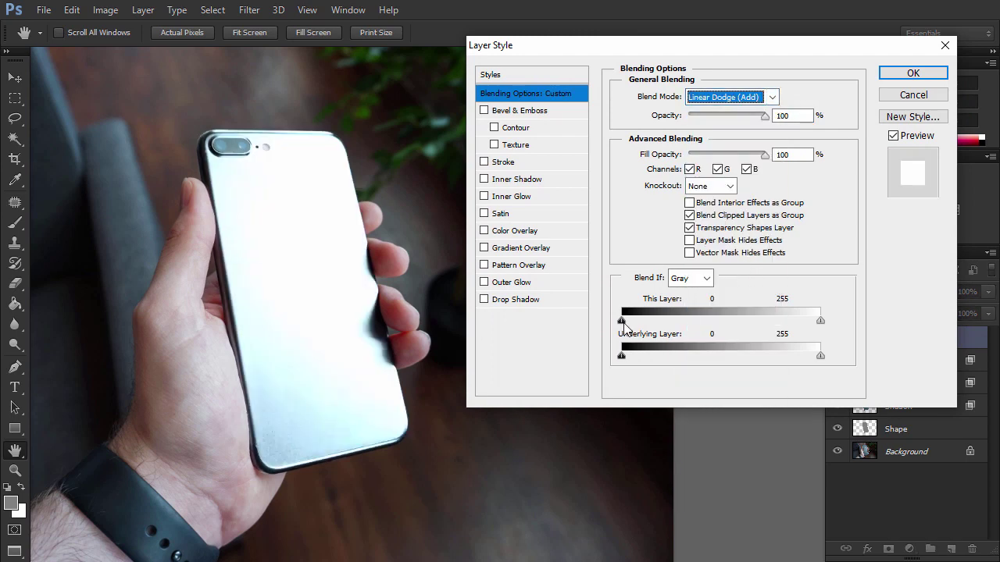
pyautogui.moveTo(622, 321); pyautogui.dragTo(770, 328)
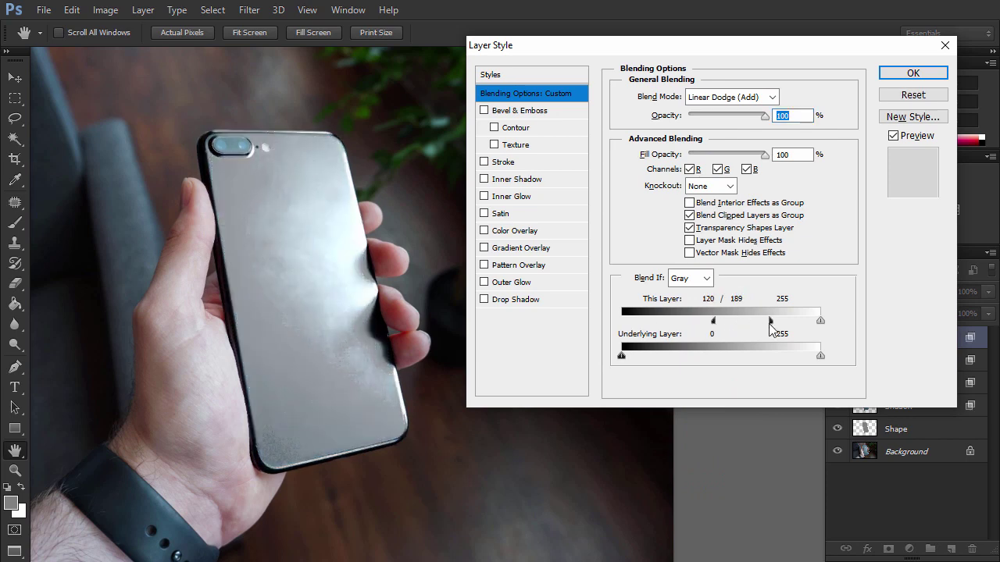
pyautogui.press('Return')
pyautogui.doubleClick(898, 338)
pyautogui.write('Highlight')
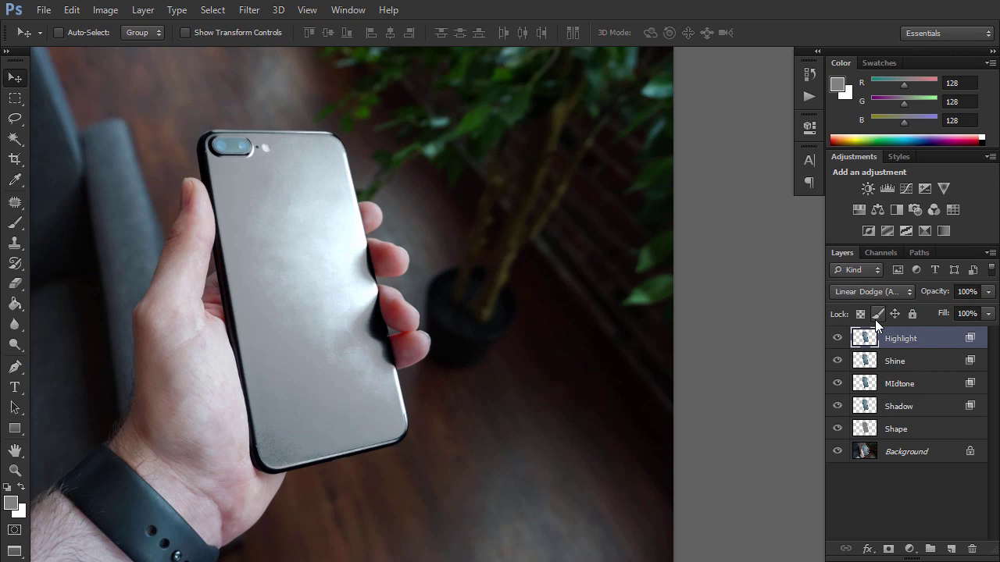
pyautogui.write('z')
# - Draw a large rectangle over the phone just above the Shape layer
pyautogui.keyDown('alt'); pyautogui.click(495, 333); pyautogui.keyUp('alt')
pyautogui.keyDown('alt'); pyautogui.click(567, 335); pyautogui.keyUp('alt')
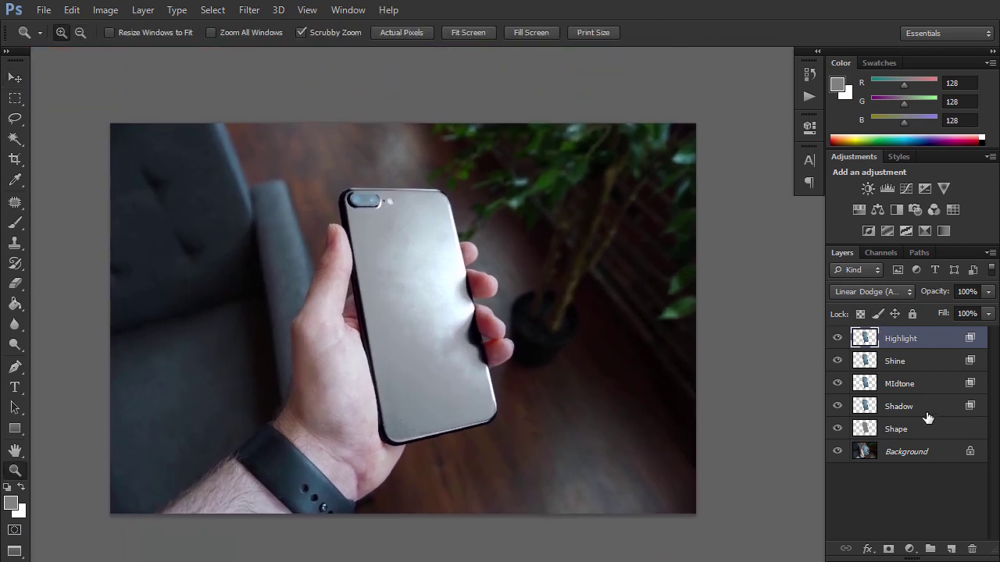
pyautogui.click(920, 428)
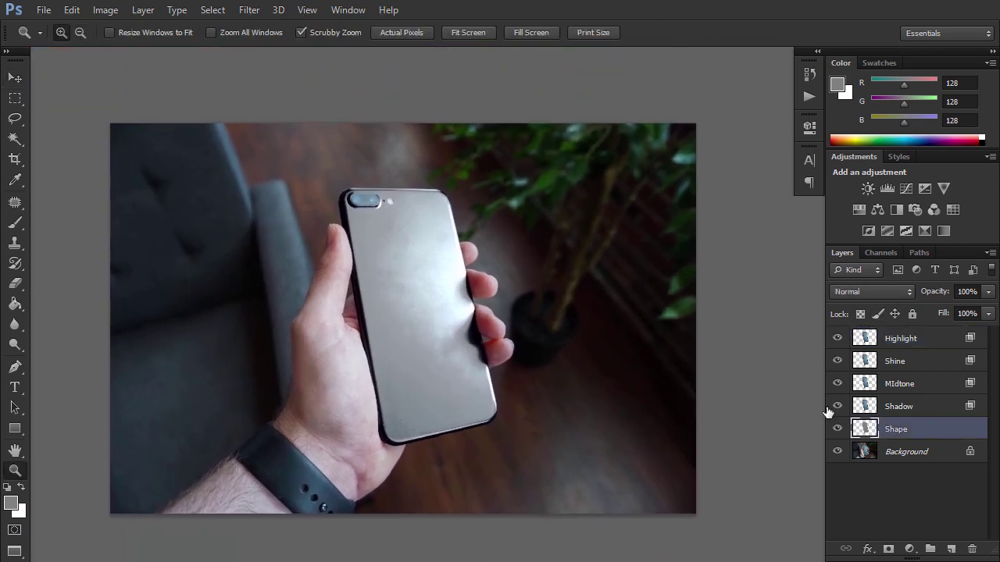
pyautogui.press('u')
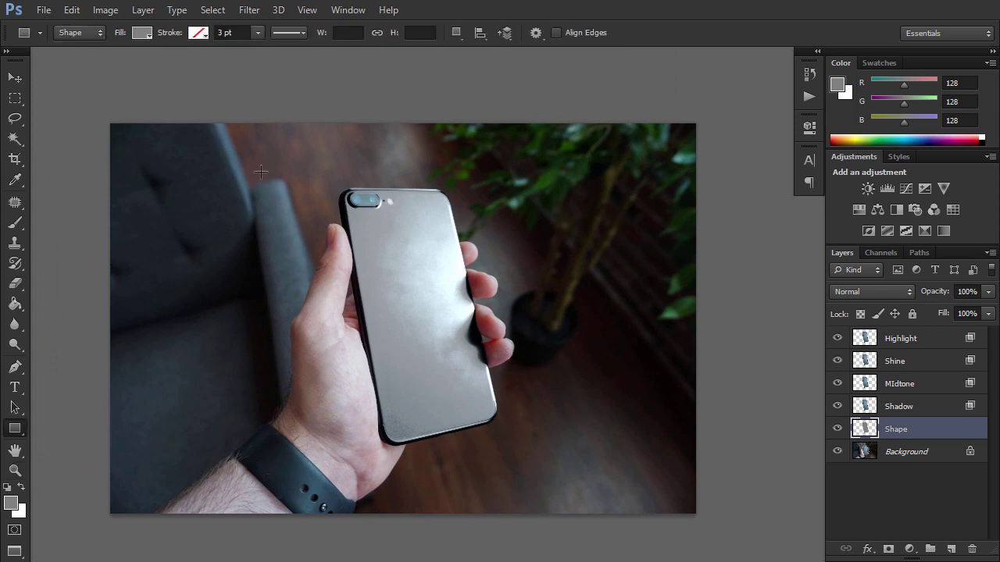
pyautogui.moveTo(260, 172); pyautogui.dragTo(695, 449)
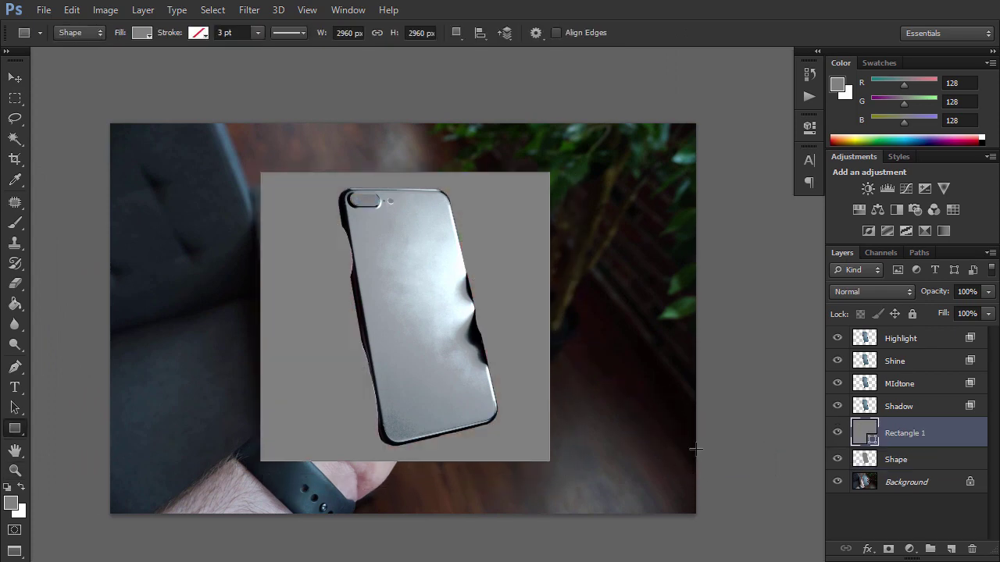
# - Give Rectangle 1 a Pattern Overlay using the black-and-white triangle-line pattern
pyautogui.doubleClick(959, 436)
pyautogui.click(530, 268)
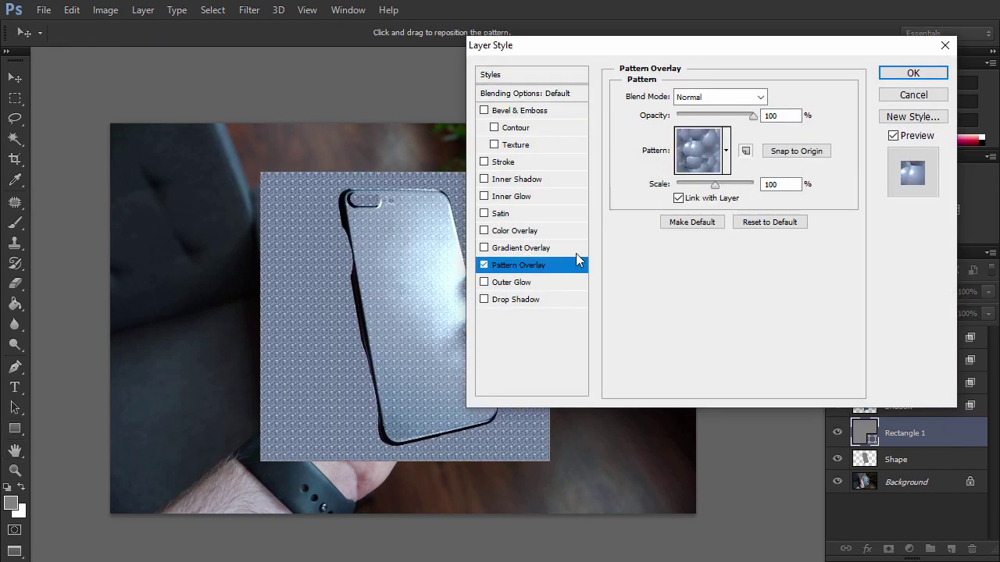
pyautogui.click(724, 161)
pyautogui.scroll(-8, 730, 227)
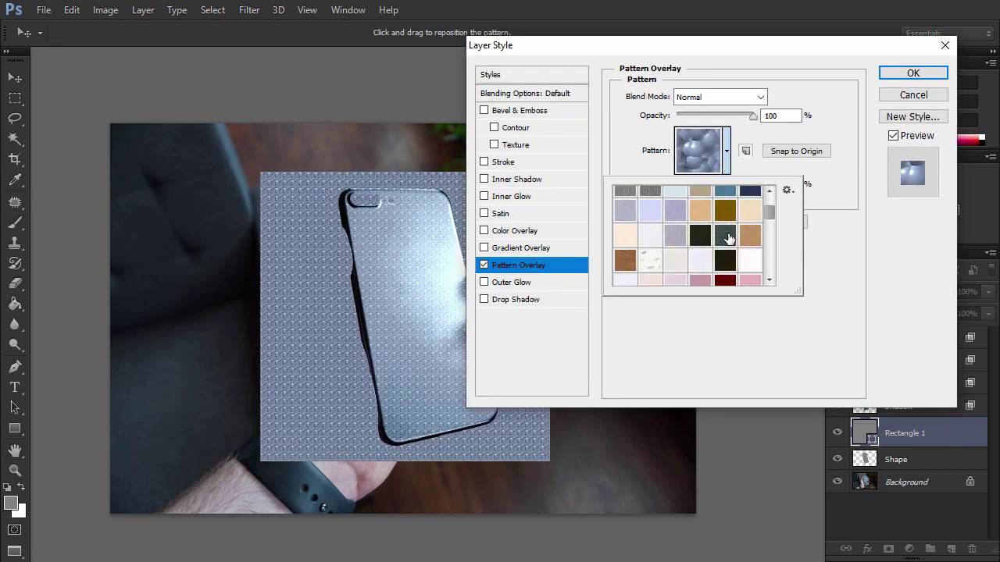
pyautogui.scroll(-6, 730, 234)
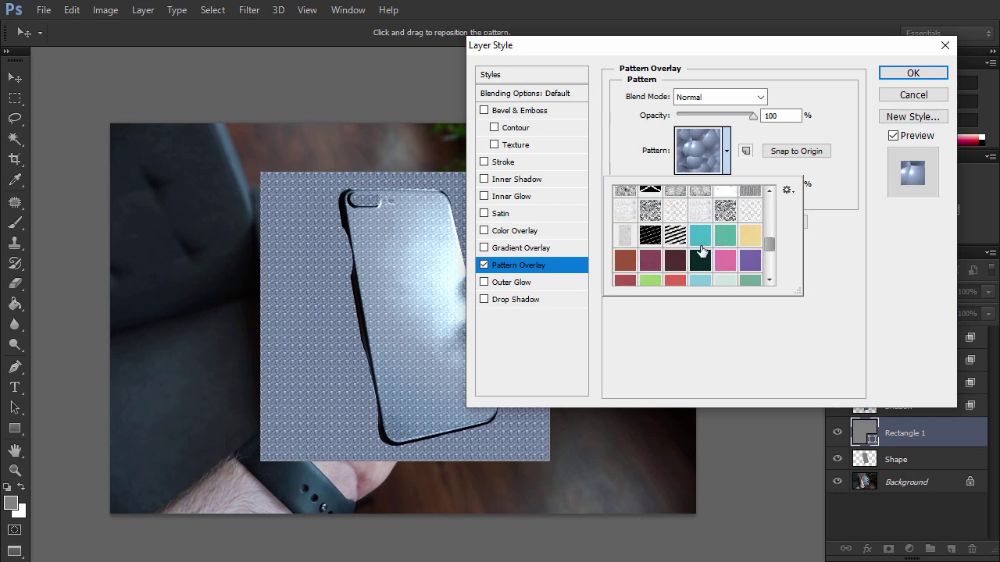
pyautogui.click(725, 219)
pyautogui.click(821, 216)
pyautogui.click(904, 73)
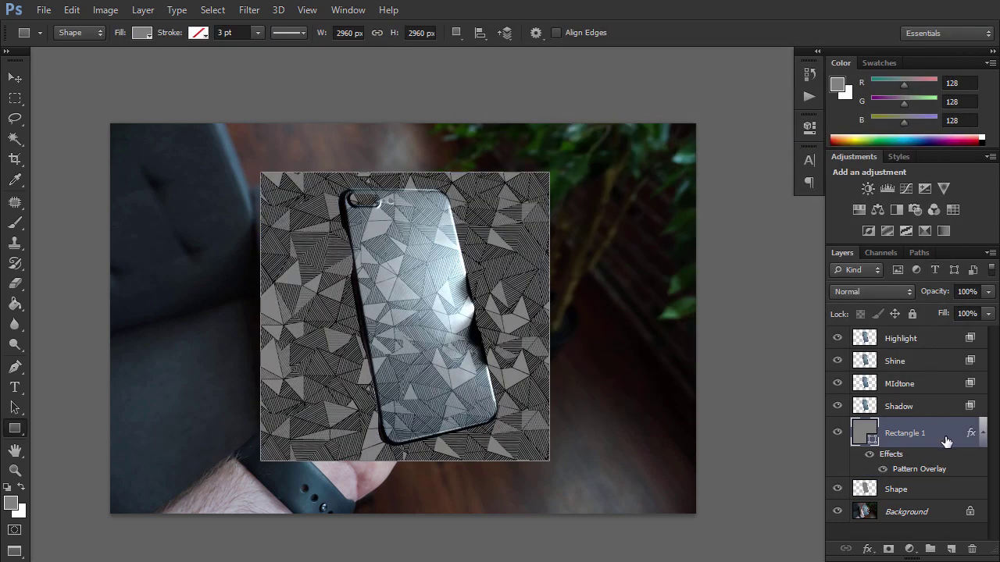
# - Rasterize Rectangle 1's pattern style and convert the layer to a Smart Object
pyautogui.rightClick(943, 440)
pyautogui.click(712, 183)
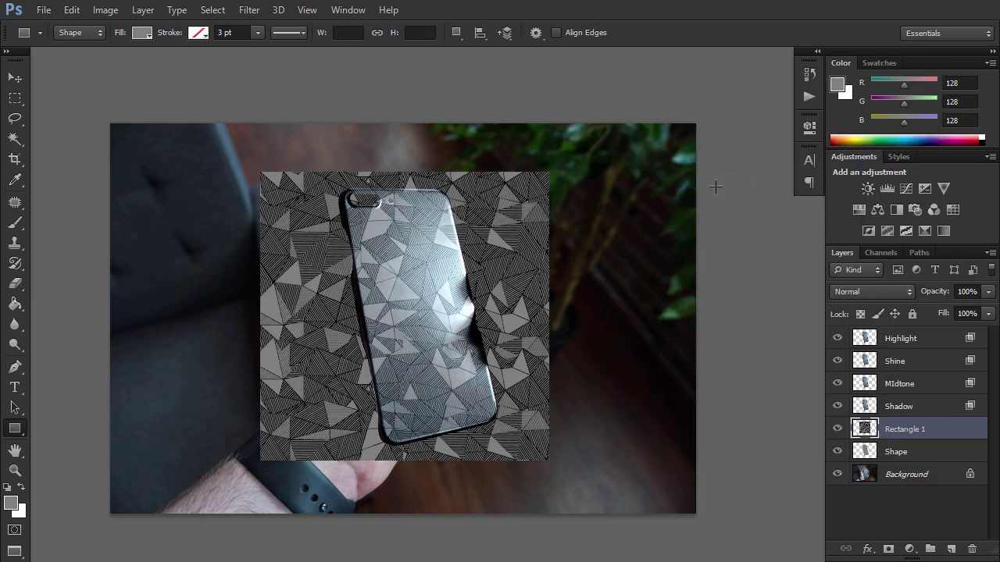
pyautogui.rightClick(946, 432)
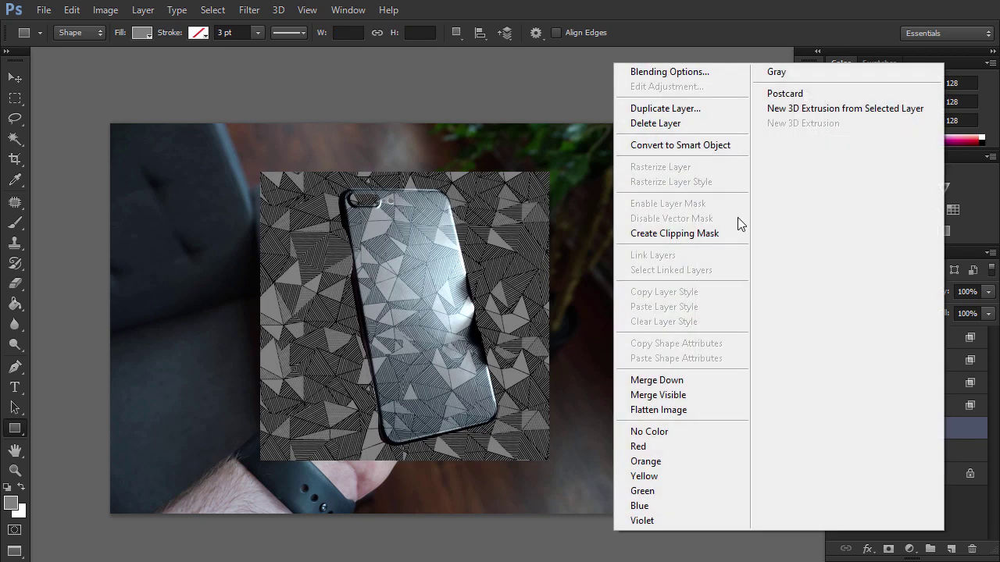
pyautogui.click(695, 146)
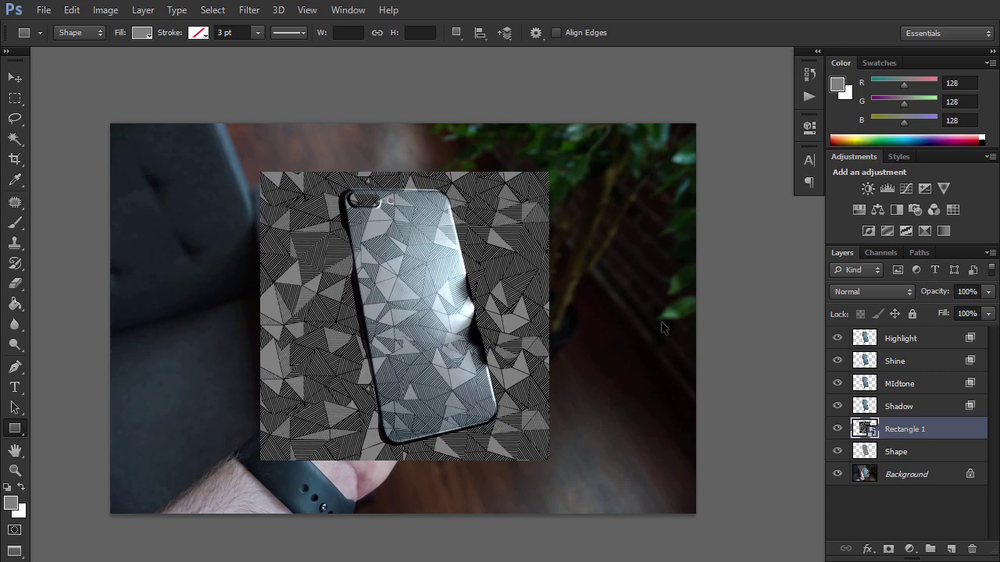
# - Rotate the pattern about -7.4 degrees and skew its top corners to fit the phone
pyautogui.hotkey('ctrl', 't')
pyautogui.moveTo(604, 315); pyautogui.dragTo(603, 294)
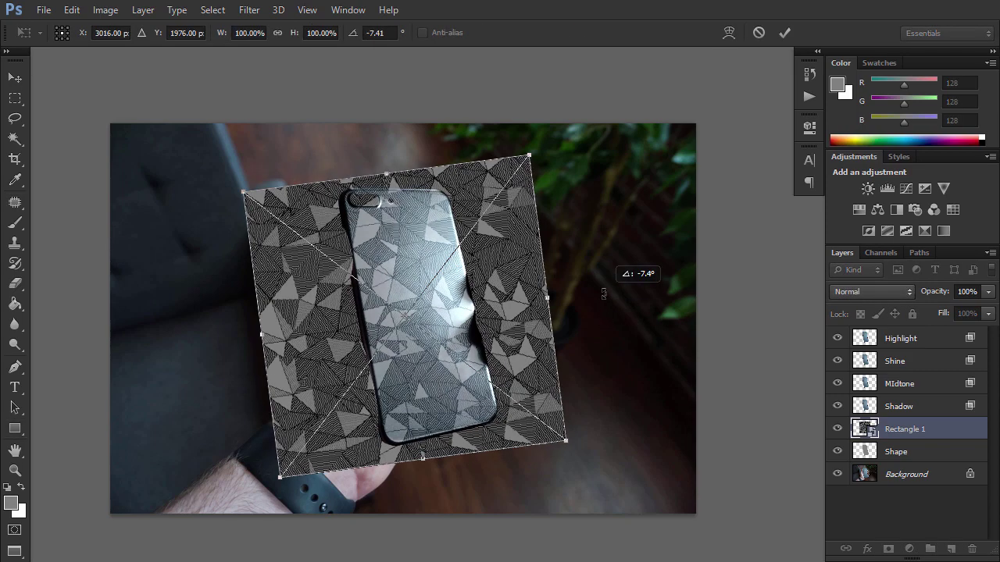
pyautogui.moveTo(520, 331); pyautogui.dragTo(537, 331)
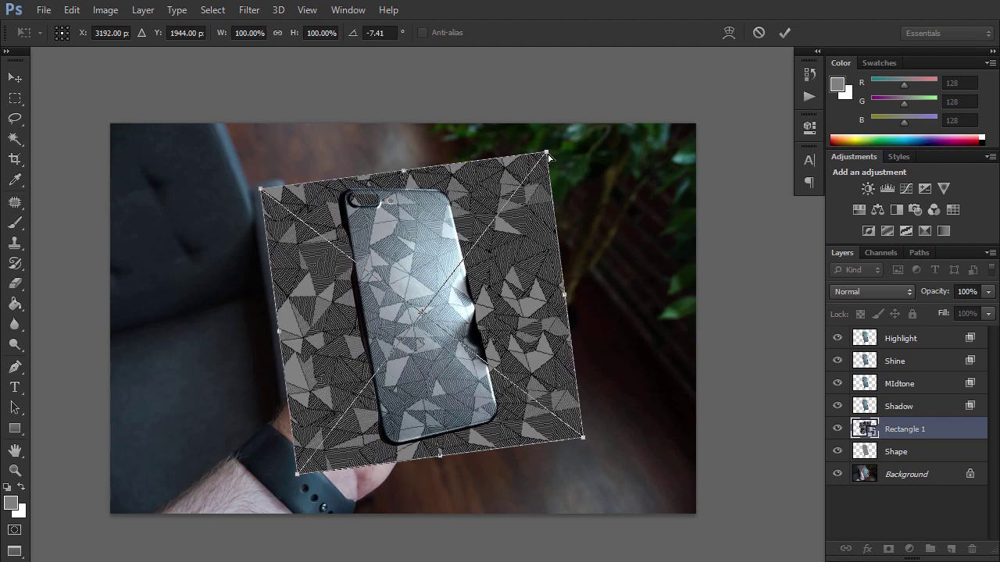
pyautogui.moveTo(548, 157); pyautogui.dragTo(525, 175)
pyautogui.moveTo(263, 193); pyautogui.dragTo(263, 184)
pyautogui.moveTo(524, 191); pyautogui.dragTo(523, 192)
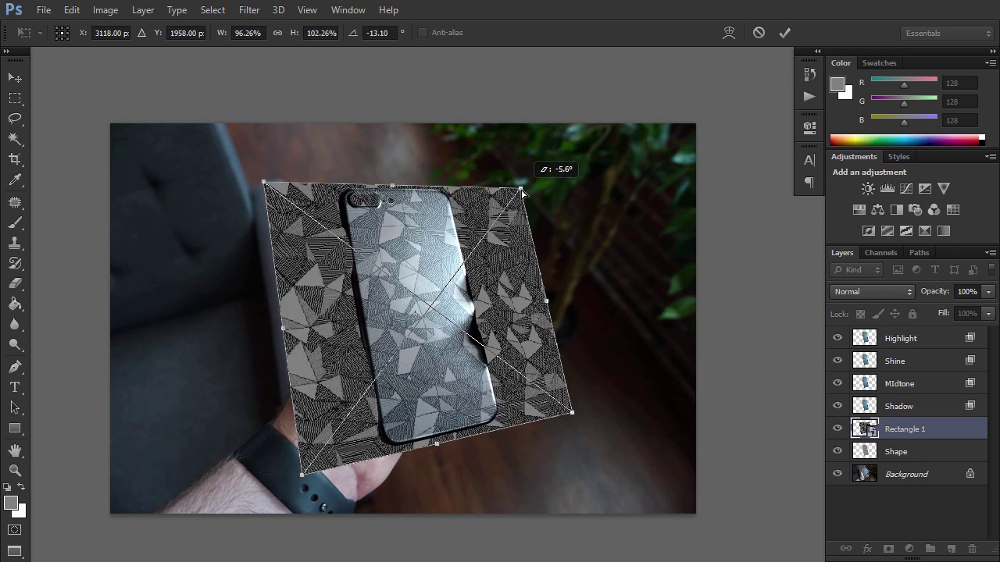
# - Commit the pattern's transform, clip it to the phone shape, and rename the layer Design
pyautogui.press('Return')
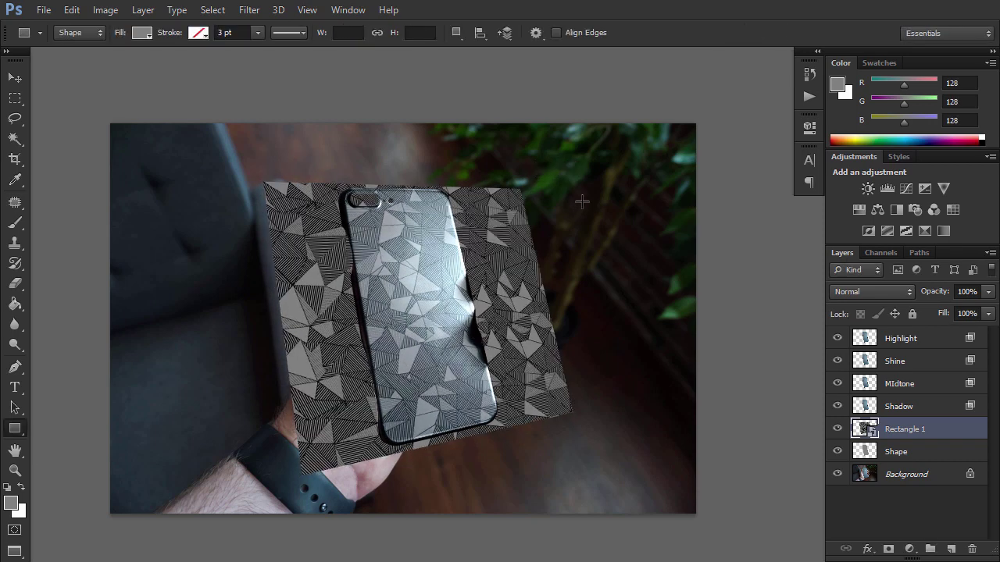
pyautogui.keyDown('alt'); pyautogui.click(937, 439); pyautogui.keyUp('alt')
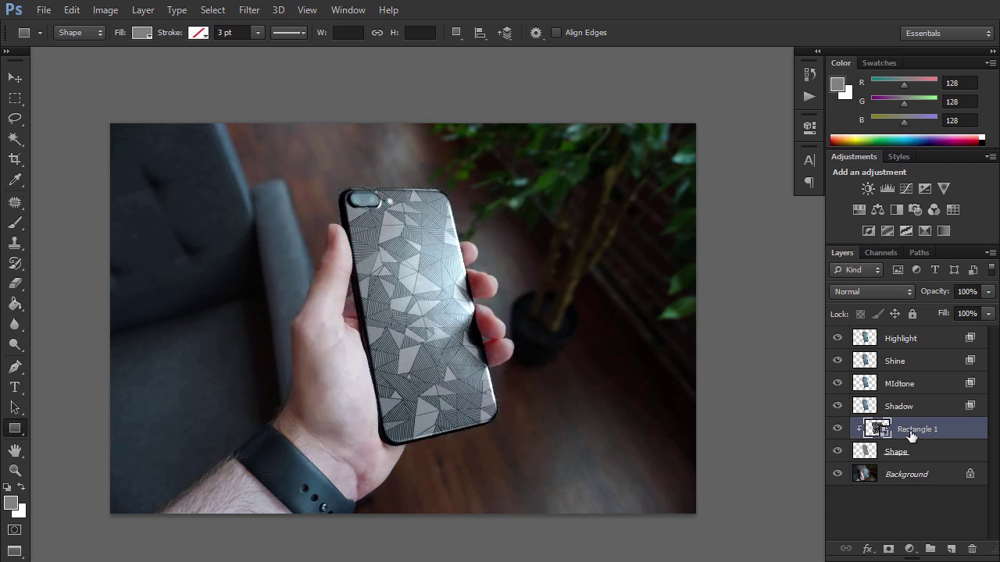
pyautogui.doubleClick(911, 430)
pyautogui.write('Design')
pyautogui.press('Return')
# - Soften the Design pattern with a 3.1-pixel Gaussian Blur
pyautogui.click(258, 14)
pyautogui.moveTo(293, 166)
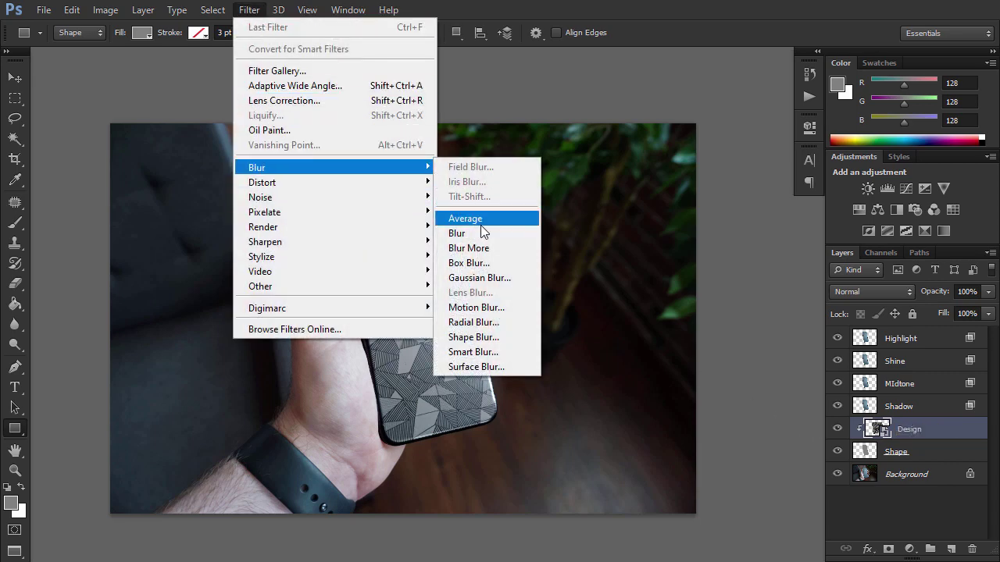
pyautogui.click(480, 278)
pyautogui.moveTo(690, 322); pyautogui.dragTo(692, 326)
pyautogui.click(862, 115)
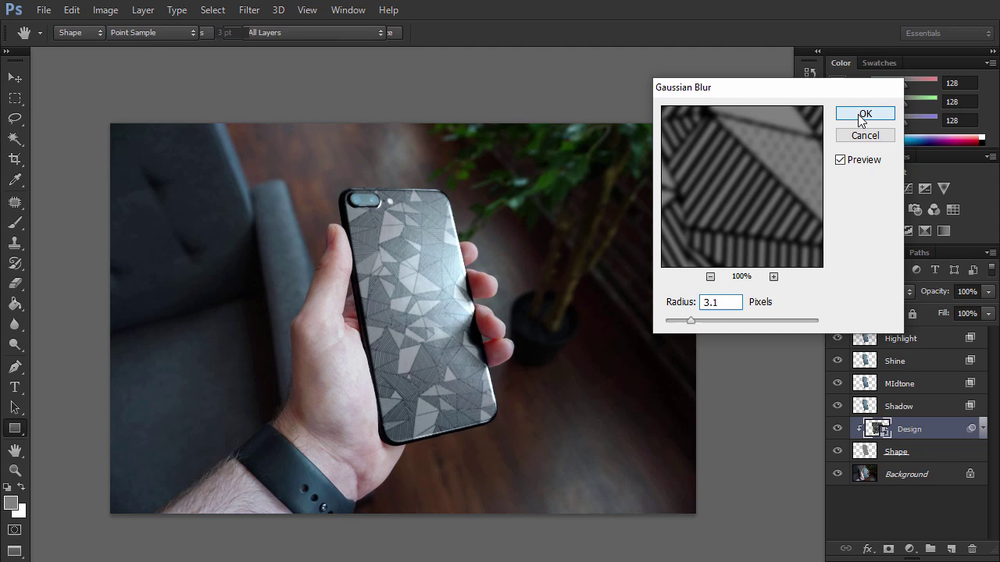
# - Target the Gaussian Blur's filter mask and set the brush colour to a mid grey
pyautogui.click(904, 451)
pyautogui.press('b')
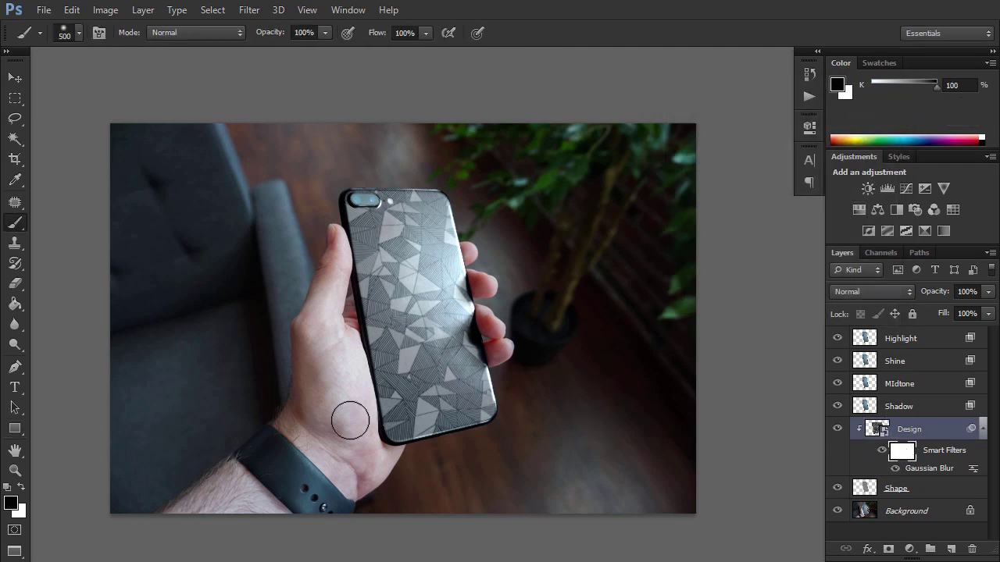
pyautogui.click(11, 504)
pyautogui.click(585, 151)
pyautogui.click(585, 163)
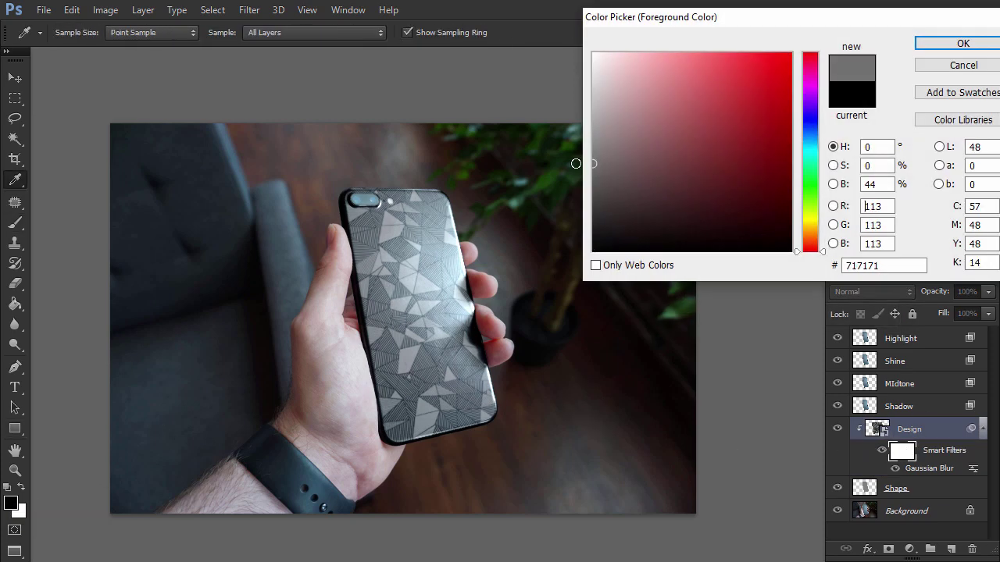
pyautogui.press('Return')
# - Paint grey over the phone with a 1700-pixel brush to lessen the blur there
pyautogui.press(']')
pyautogui.press(']')
pyautogui.press(']')
pyautogui.press(']')
pyautogui.press(']')
pyautogui.press(']')
pyautogui.press(']')
pyautogui.press(']')
pyautogui.press(']')
pyautogui.press(']')
pyautogui.press(']')
pyautogui.press(']')
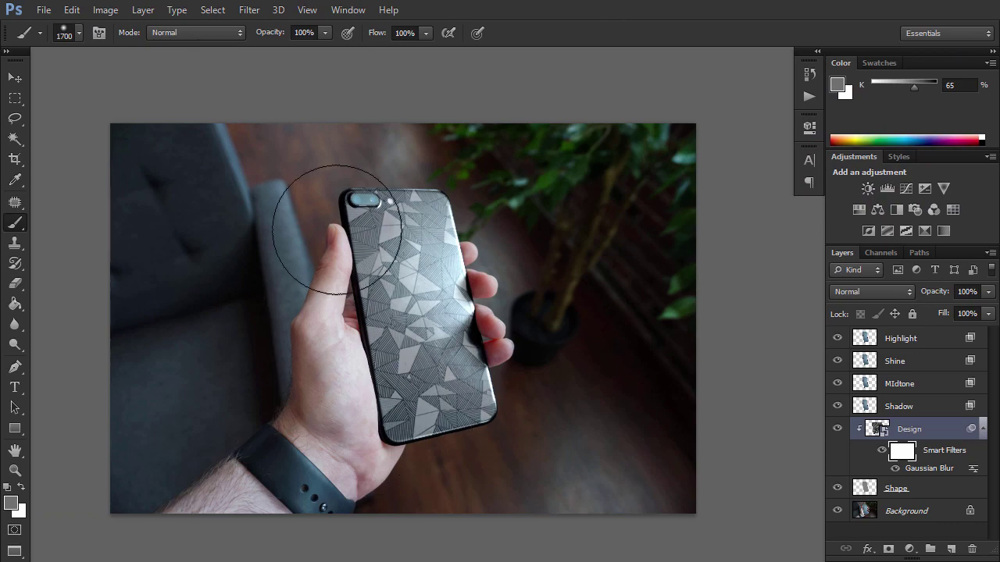
pyautogui.moveTo(389, 356)
pyautogui.mouseDown()
pyautogui.moveTo(357, 368)
pyautogui.moveTo(368, 442)
pyautogui.mouseUp()
pyautogui.hotkey('ctrl', 'space')
pyautogui.moveTo(434, 231); pyautogui.dragTo(559, 295)
pyautogui.press('x')
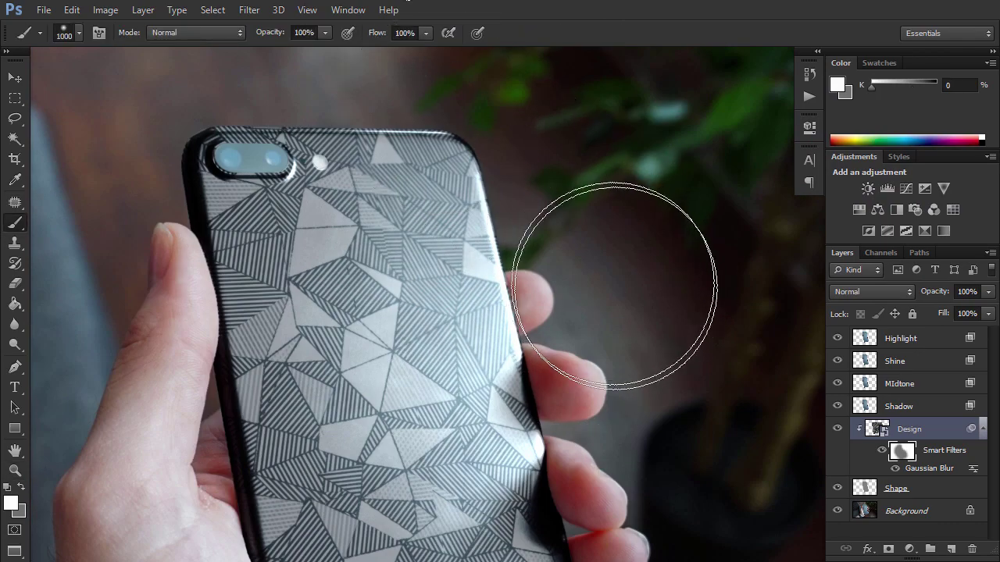
pyautogui.press('z')
pyautogui.keyDown('alt'); pyautogui.click(525, 342); pyautogui.keyUp('alt')
pyautogui.keyDown('alt'); pyautogui.click(525, 342); pyautogui.keyUp('alt')
# - Add a red (ff3636) Solid Color fill layer above Background, blended with Soft Light
pyautogui.press('v')
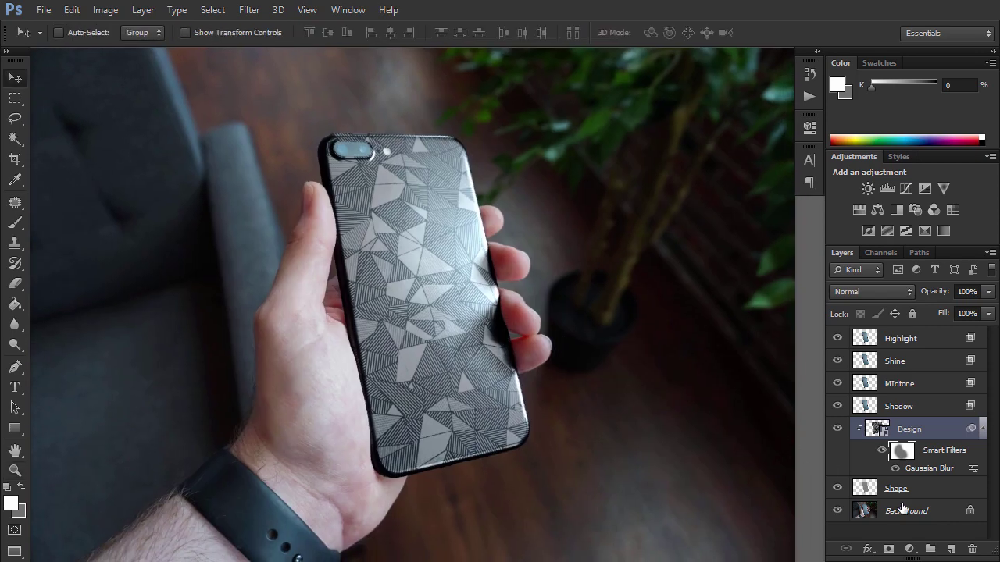
pyautogui.click(904, 512)
pyautogui.press('x')
pyautogui.click(909, 549)
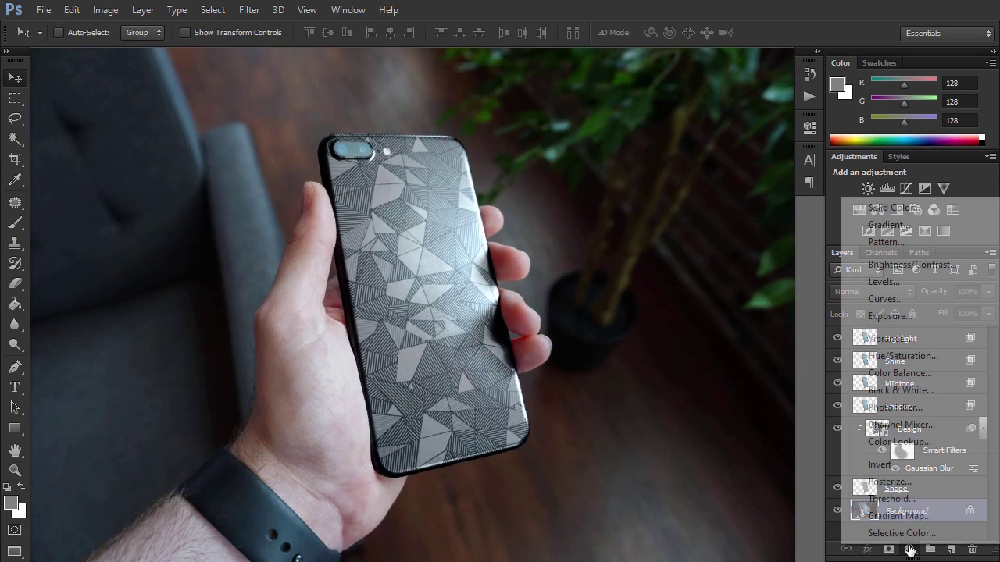
pyautogui.click(892, 208)
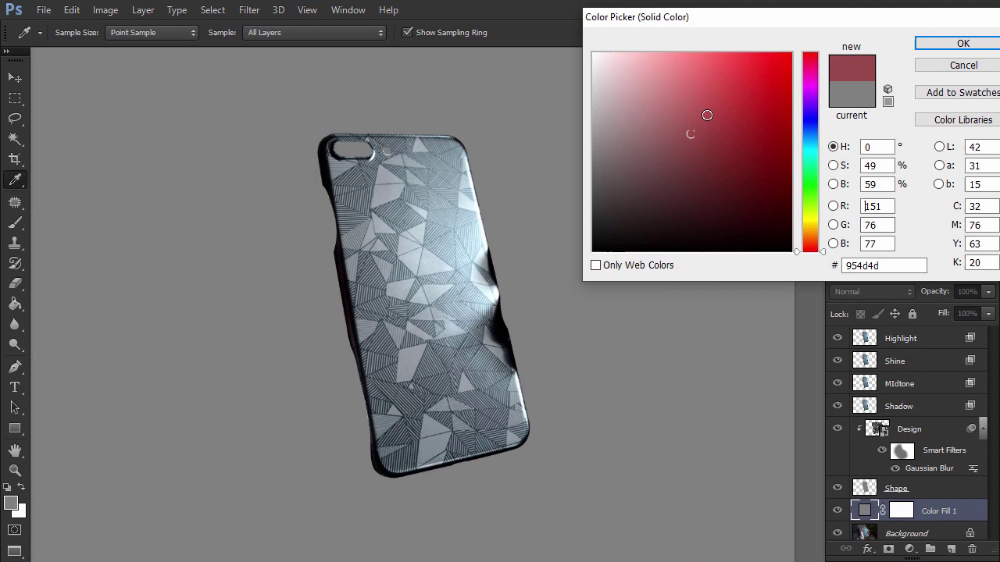
pyautogui.write('ff3636')
pyautogui.click(941, 44)
pyautogui.click(870, 291)
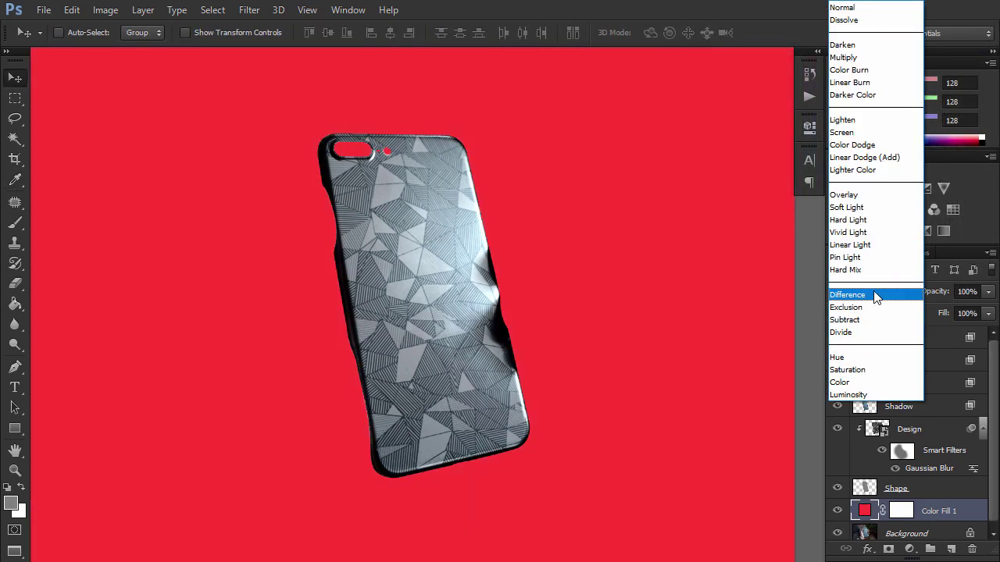
pyautogui.click(864, 208)
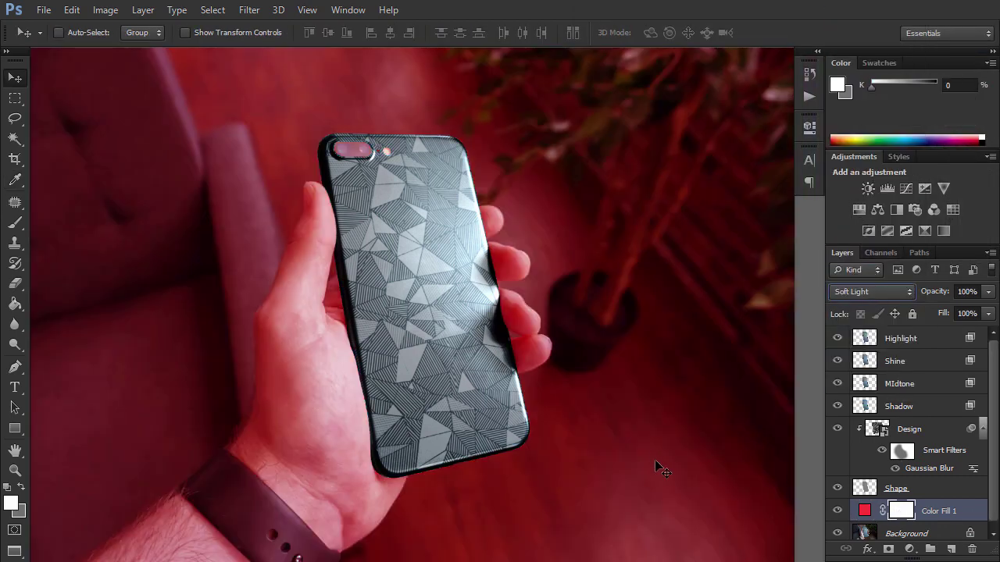
# - Fill the fill layer's mask black, then paint white along the phone's edges with a 300-pixel brush
pyautogui.press('b')
pyautogui.press('x')
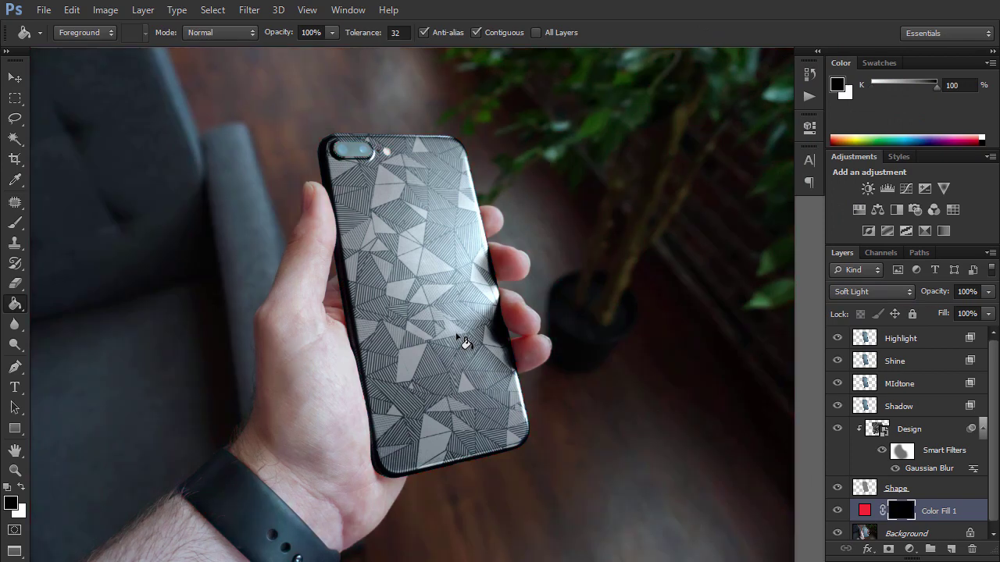
pyautogui.hotkey('alt', 'BackSpace')
pyautogui.press('[')
pyautogui.press('[')
pyautogui.press('[')
pyautogui.press('[')
pyautogui.press('[')
pyautogui.press('[')
pyautogui.press('[')
pyautogui.press('x')
pyautogui.click(340, 310)
pyautogui.keyDown('shift'); pyautogui.click(386, 474); pyautogui.keyUp('shift')
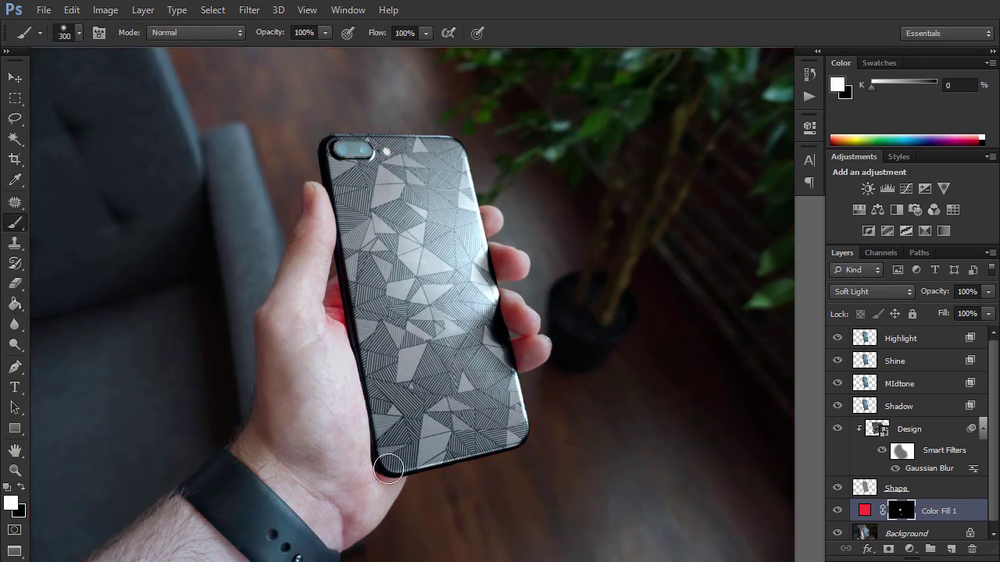
pyautogui.press('[')
# - Rename the red fill layer to 'Reflected Light'
pyautogui.doubleClick(945, 512)
pyautogui.write('Reflected Light')
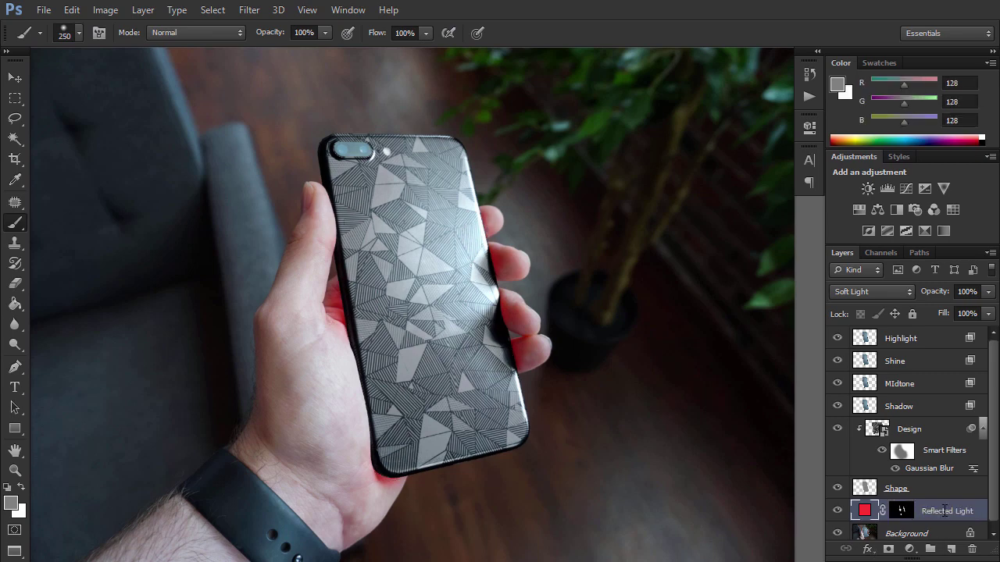
pyautogui.press('Return')
# - Hide the Reflected Light layer and zoom out to see the whole image
pyautogui.click(838, 511)
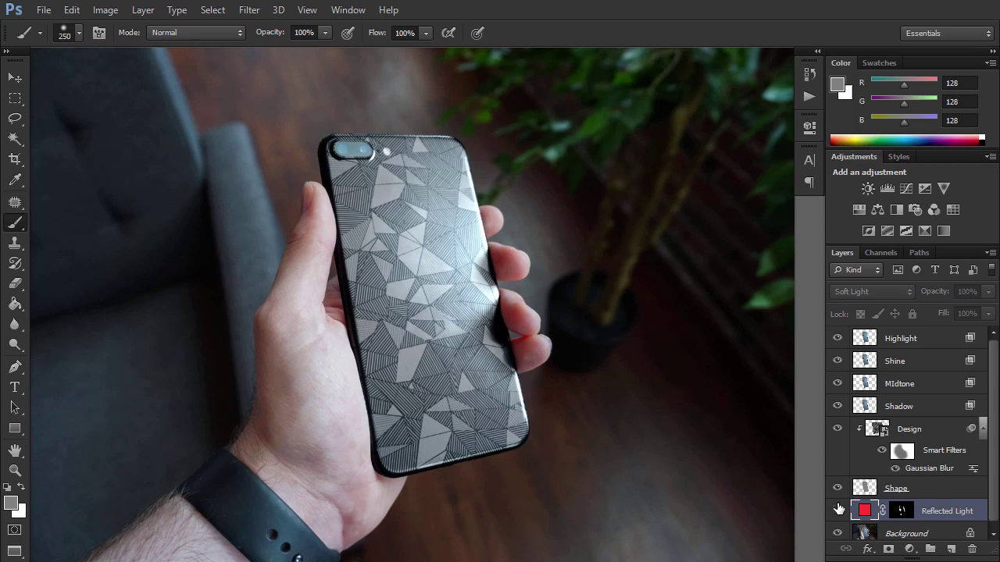
pyautogui.press('z')
pyautogui.moveTo(642, 409); pyautogui.dragTo(601, 360)
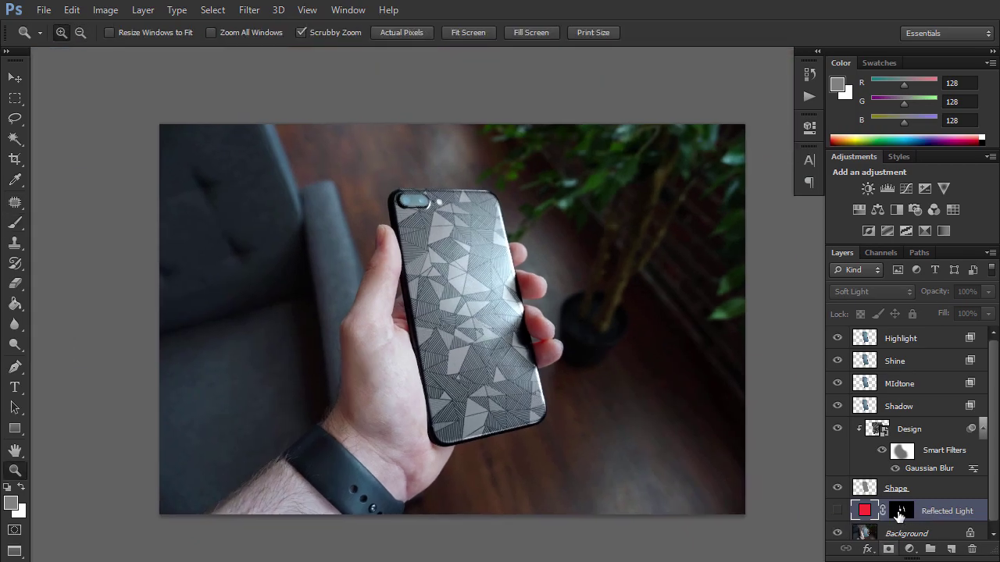
# - Inside the Design smart object, place 03.png and scale it to cover the canvas
pyautogui.doubleClick(876, 429)
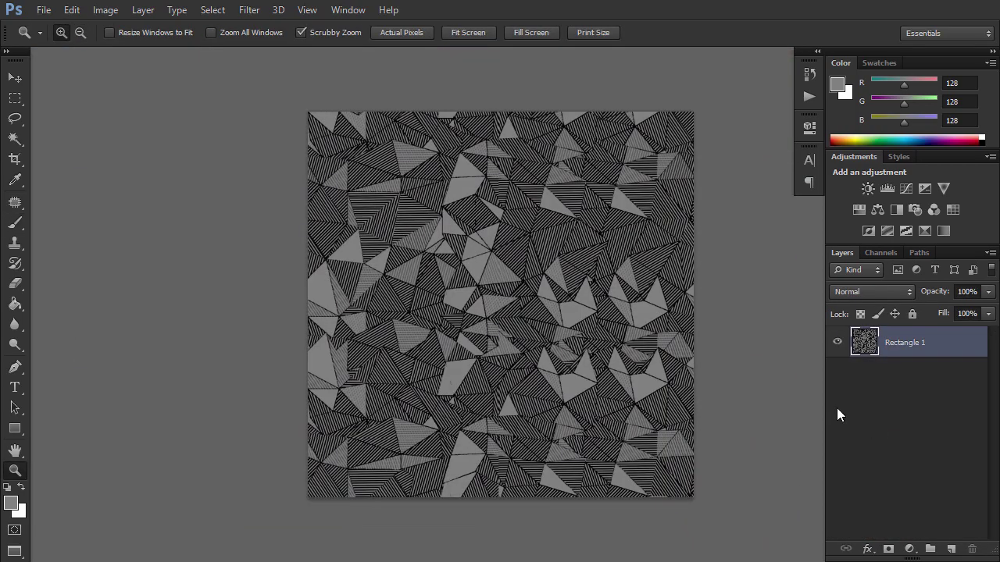
pyautogui.click(44, 9)
pyautogui.click(108, 260)
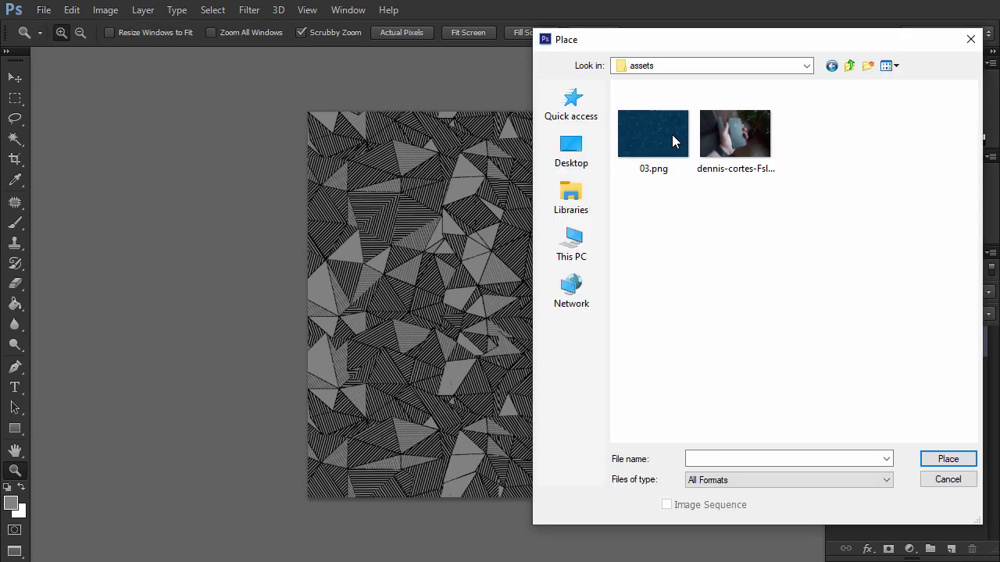
pyautogui.doubleClick(671, 134)
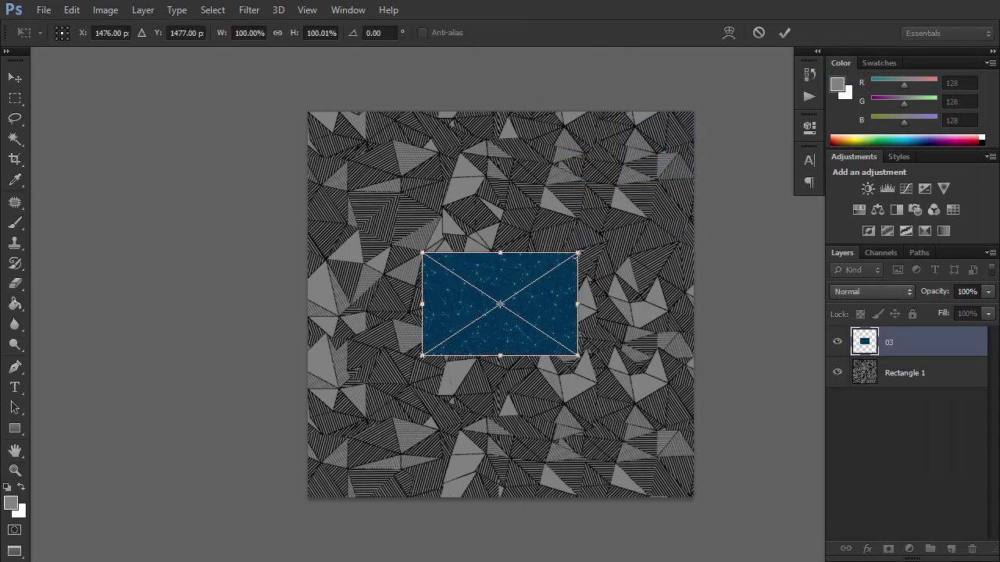
pyautogui.moveTo(578, 252); pyautogui.dragTo(773, 192)
pyautogui.press('Return')
pyautogui.press('z')
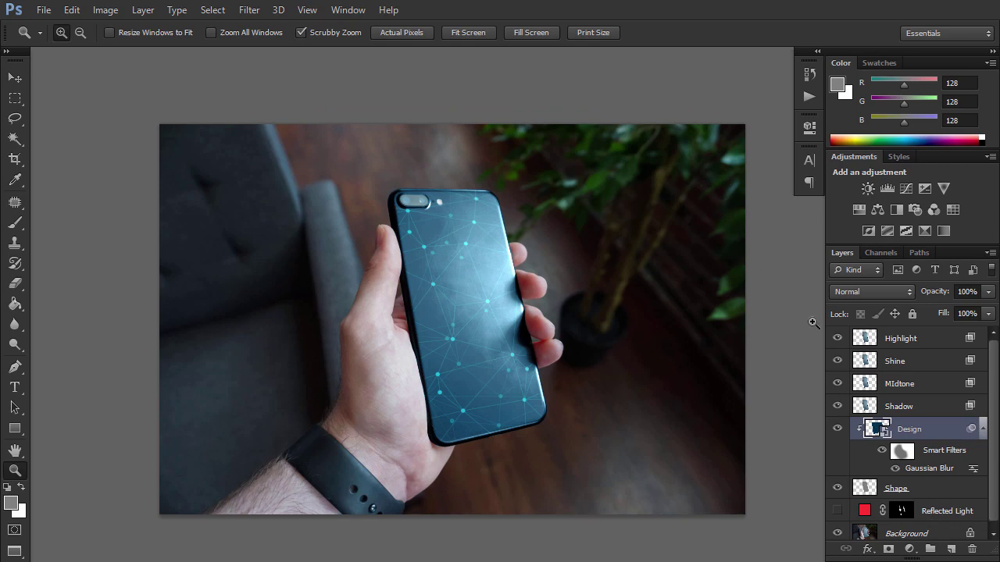
# - Lower the Shine layer's opacity to 49% and reduce the Highlight layer's opacity
pyautogui.click(921, 408)
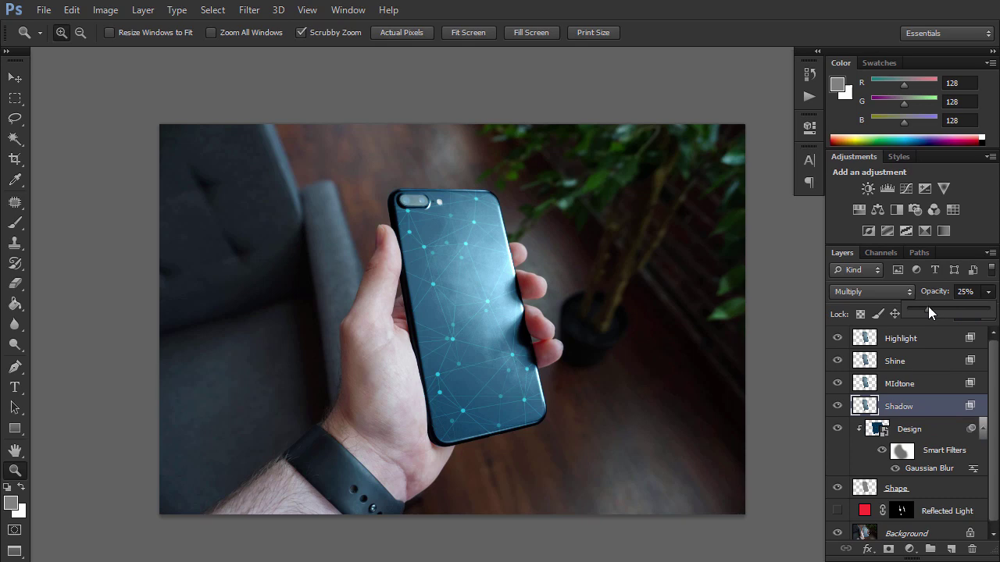
pyautogui.click(916, 387)
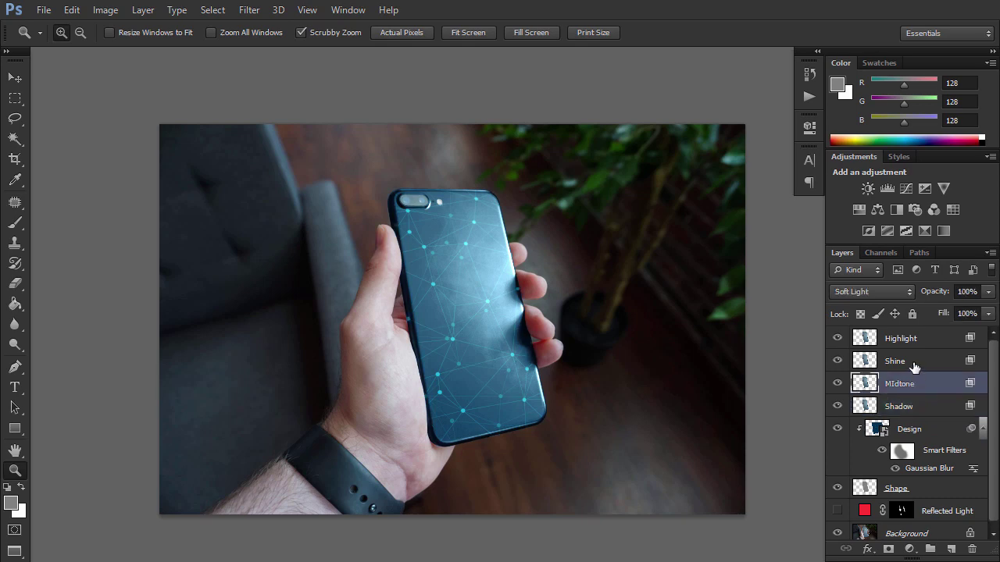
pyautogui.click(912, 364)
pyautogui.moveTo(988, 291)
pyautogui.mouseDown()
pyautogui.moveTo(951, 312)
pyautogui.moveTo(981, 311)
pyautogui.moveTo(936, 307)
pyautogui.mouseUp()
pyautogui.click(948, 344)
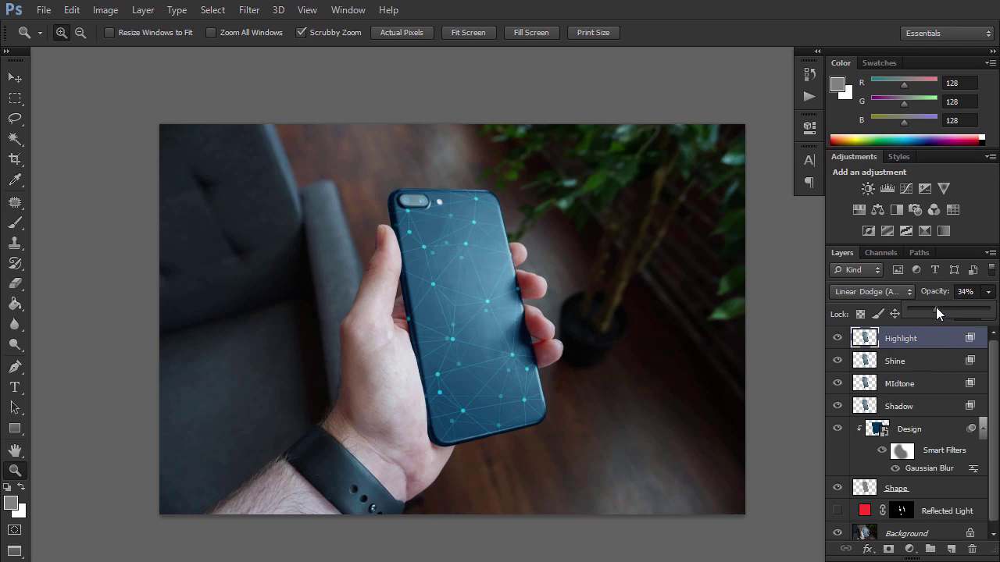
# - Show Reflected Light again and recolour its fill to a dark blue sampled from the phone
pyautogui.click(838, 510)
pyautogui.doubleClick(864, 511)
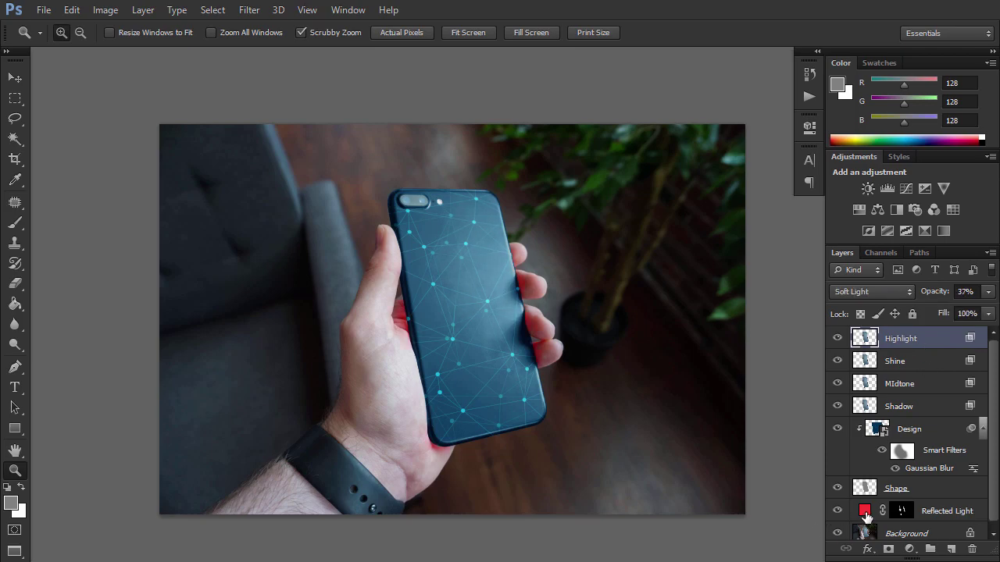
pyautogui.click(442, 304)
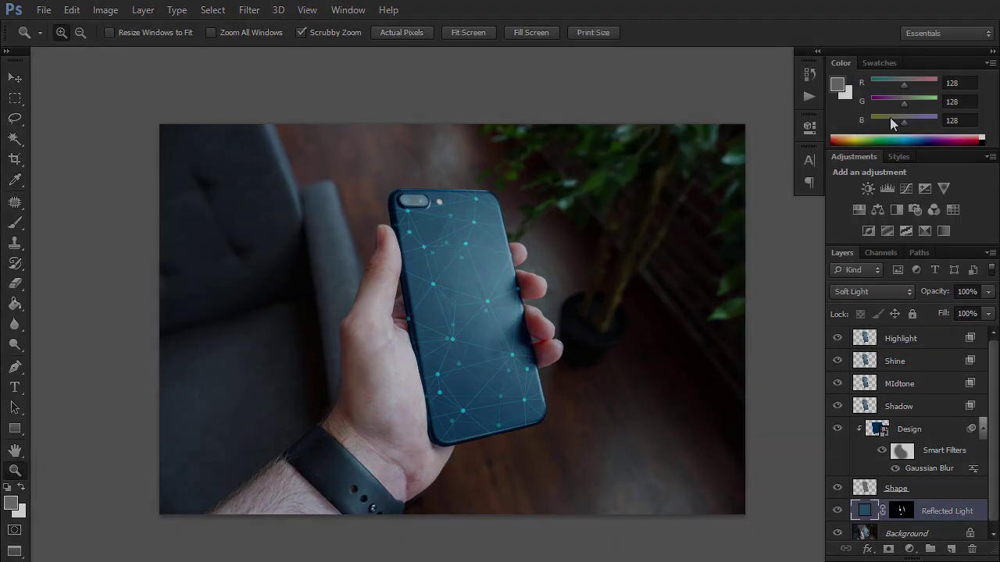